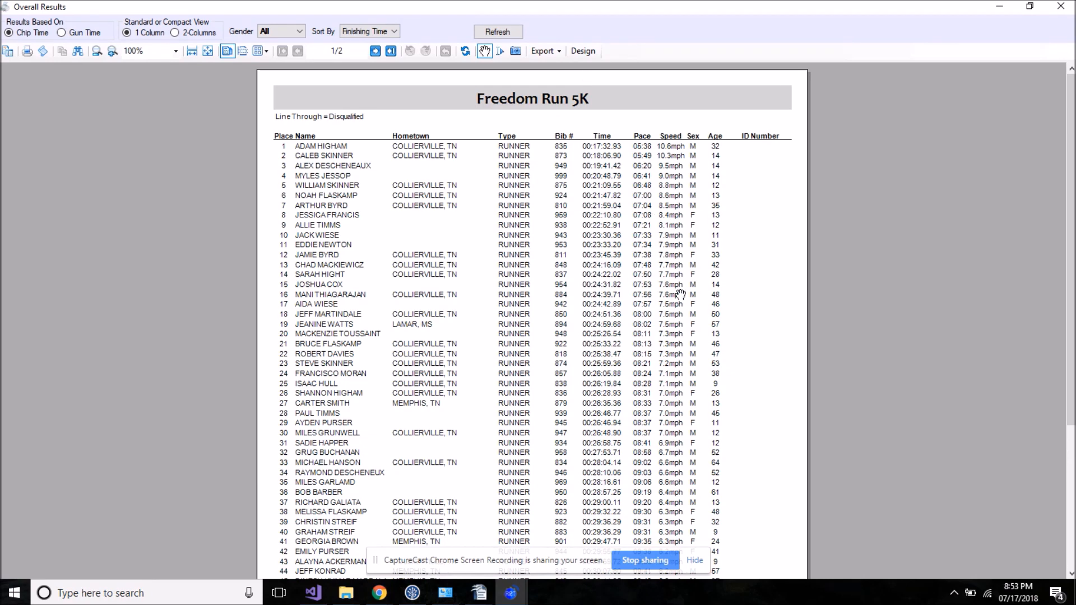
- Open the Overall Results report in the designer and narrow the RaceName title box to about 7.25 in wide
{"action": "left_click", "coordinate": [694, 560]}
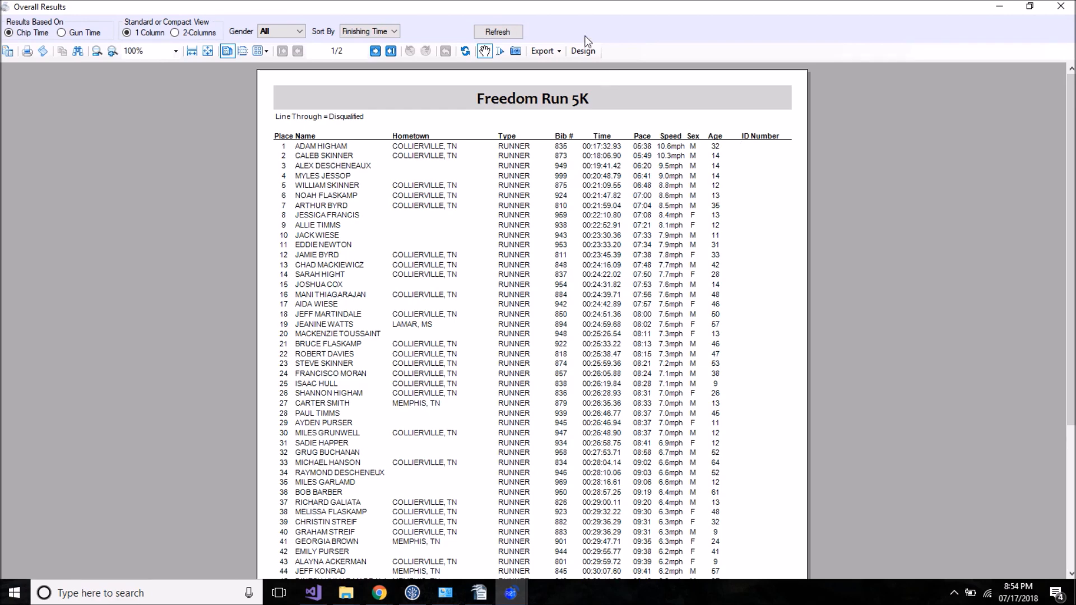
{"action": "left_click", "coordinate": [584, 51]}
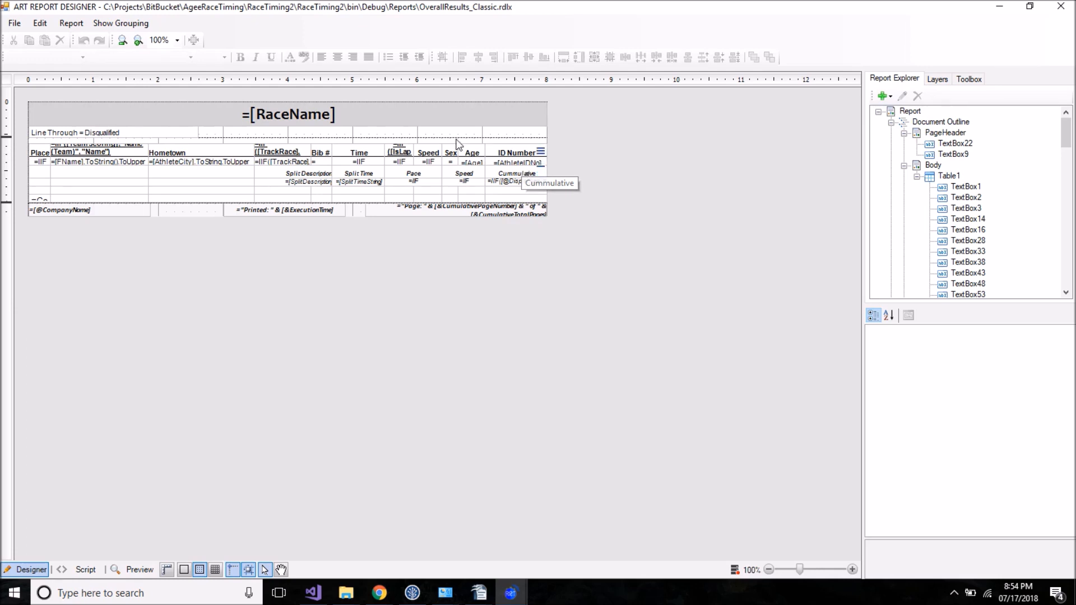
{"action": "left_click", "coordinate": [507, 118]}
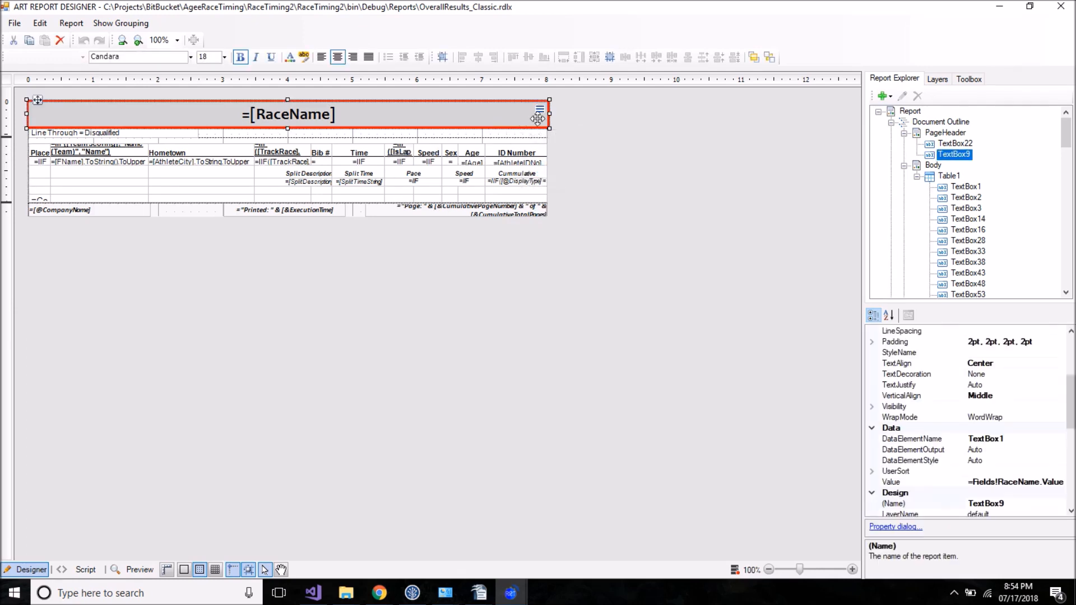
{"action": "left_click_drag", "start_coordinate": [549, 113], "coordinate": [500, 114]}
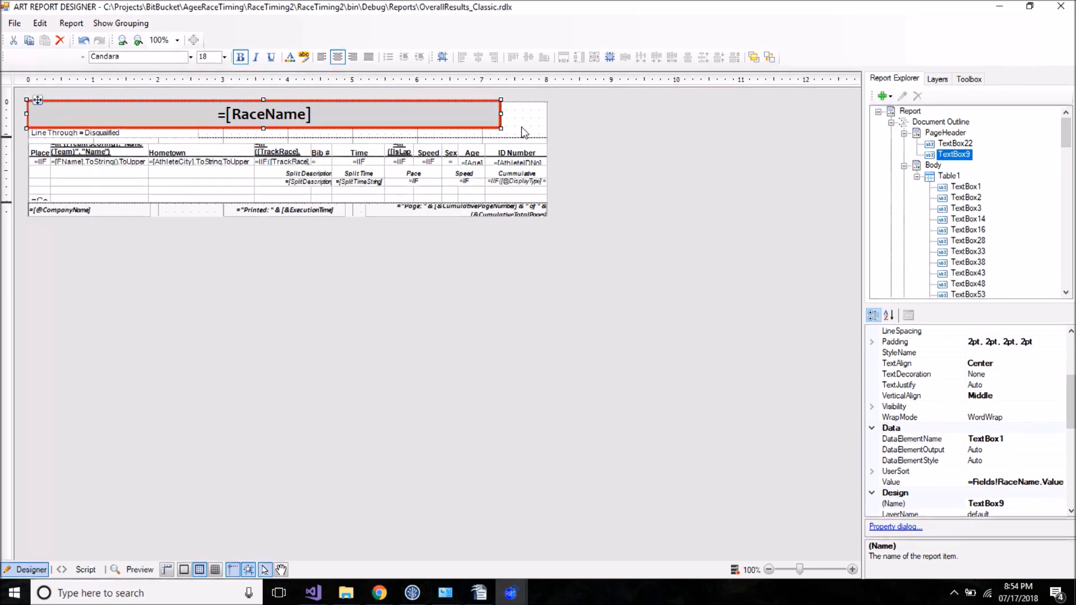
{"action": "left_click", "coordinate": [521, 126]}
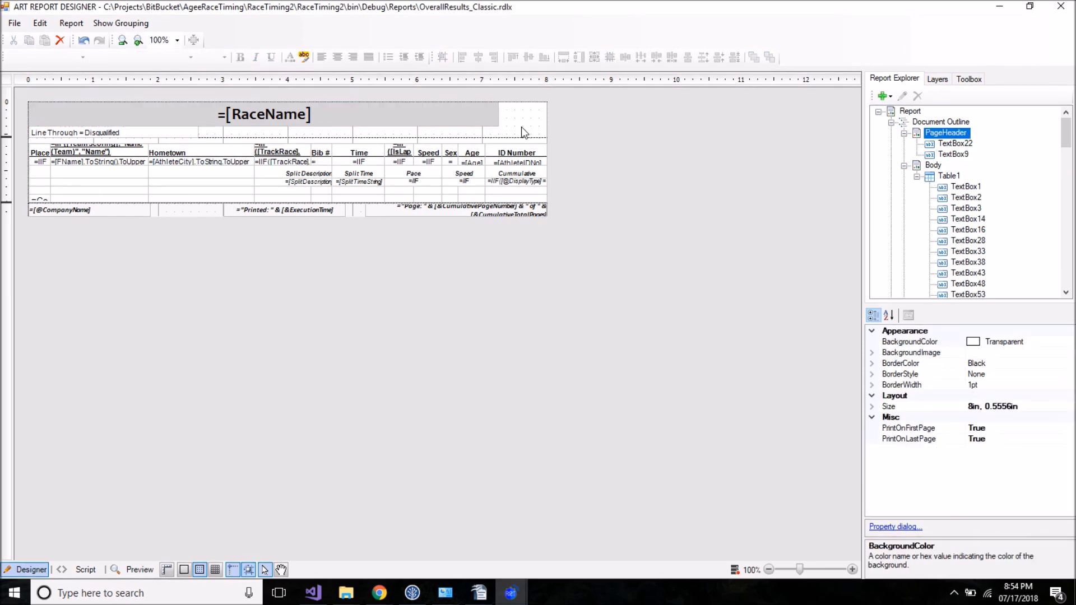
- Add the ART_FINAL picture from the Downloads Png folder to the report's embedded images
{"action": "left_click", "coordinate": [904, 166]}
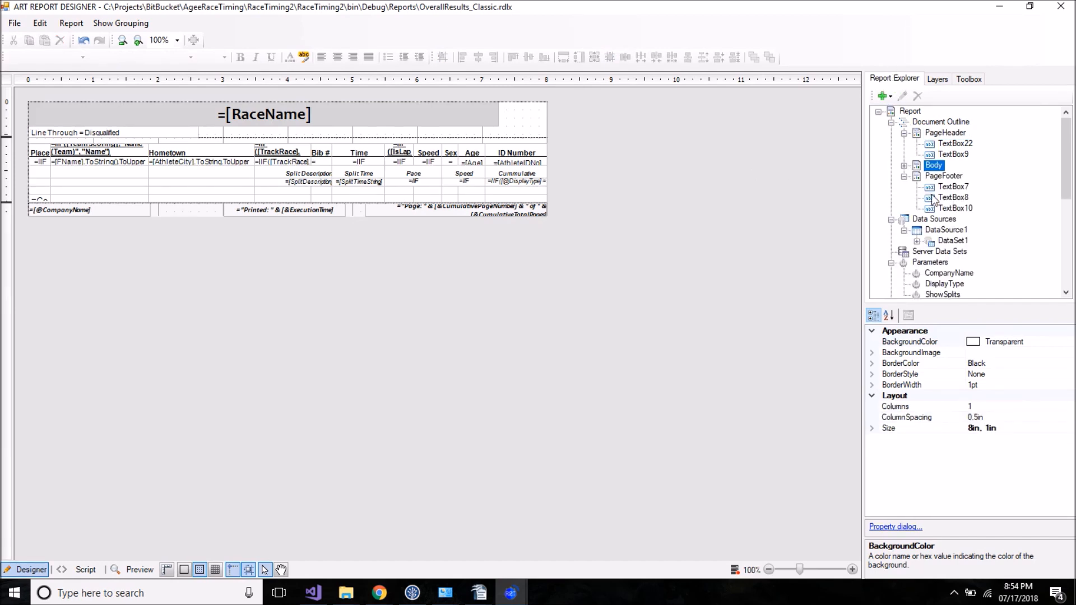
{"action": "scroll", "coordinate": [933, 199], "scroll_direction": "down", "scroll_amount": 2}
{"action": "left_click", "coordinate": [925, 246]}
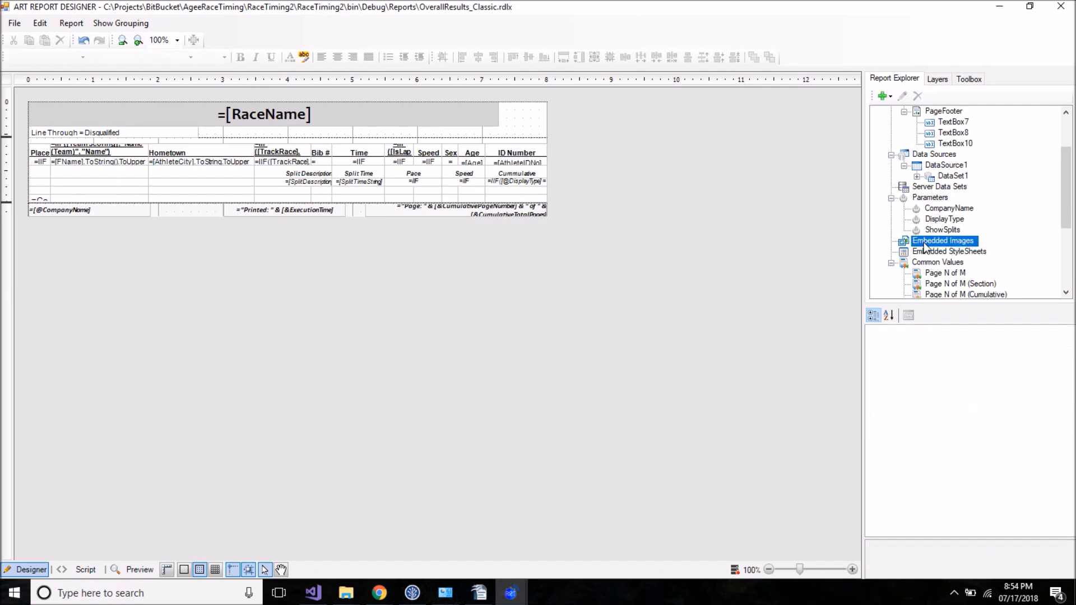
{"action": "right_click", "coordinate": [924, 247]}
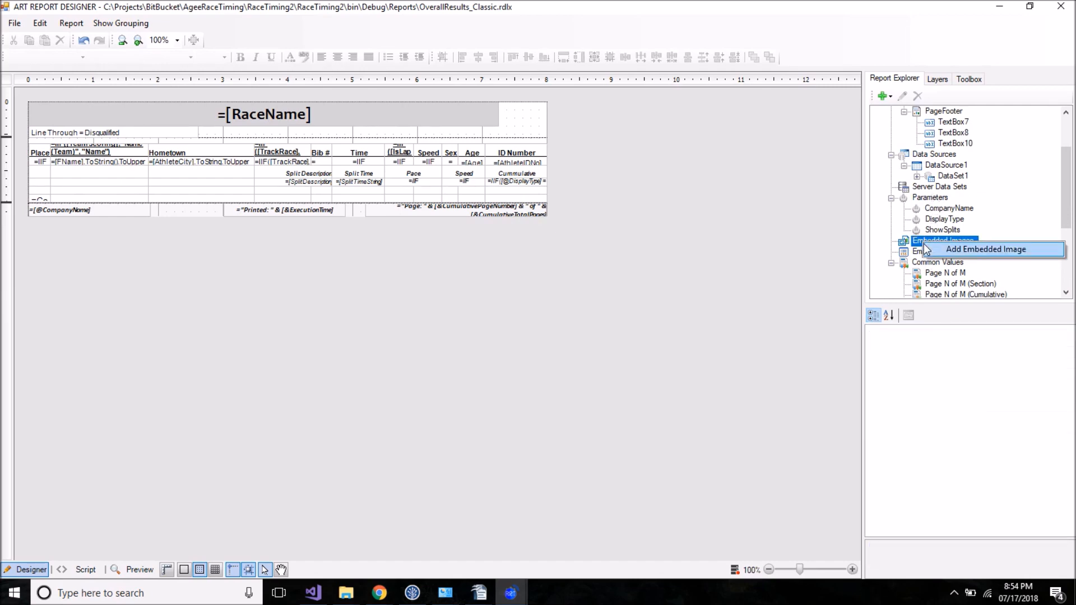
{"action": "left_click", "coordinate": [954, 251]}
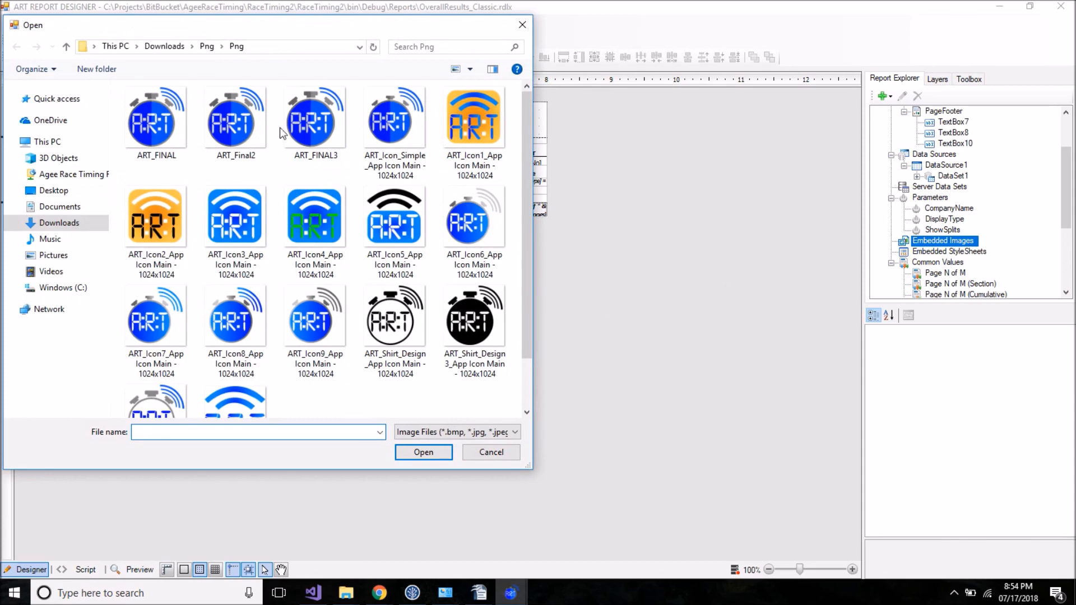
{"action": "double_click", "coordinate": [169, 126]}
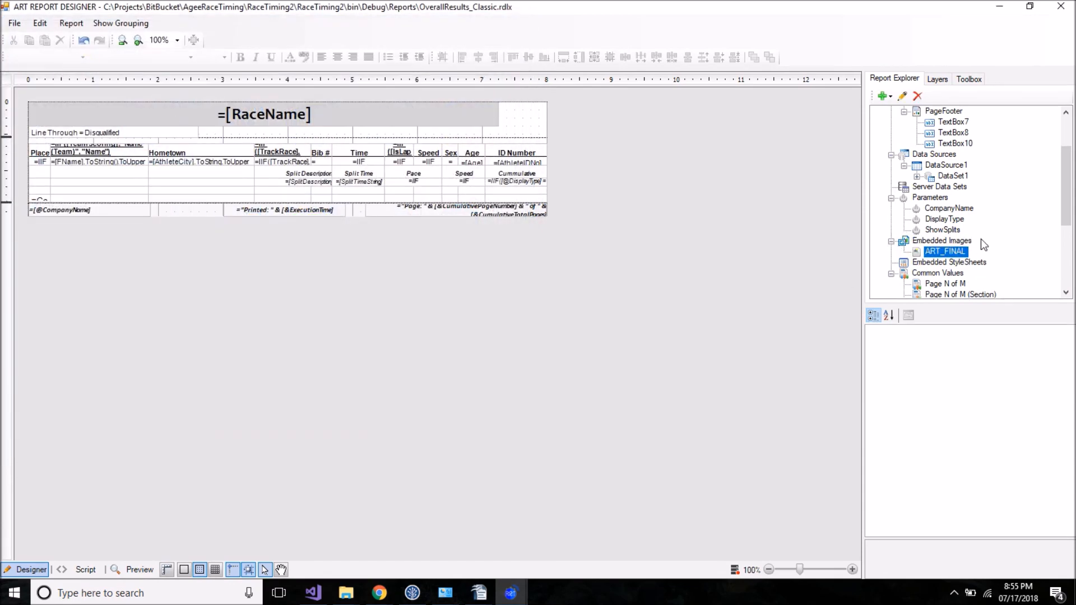
- Insert an Image item in the page header and align its top and right edges with the header's top and the 8 in mark
{"action": "left_click", "coordinate": [970, 79]}
{"action": "left_click_drag", "start_coordinate": [894, 229], "coordinate": [524, 105]}
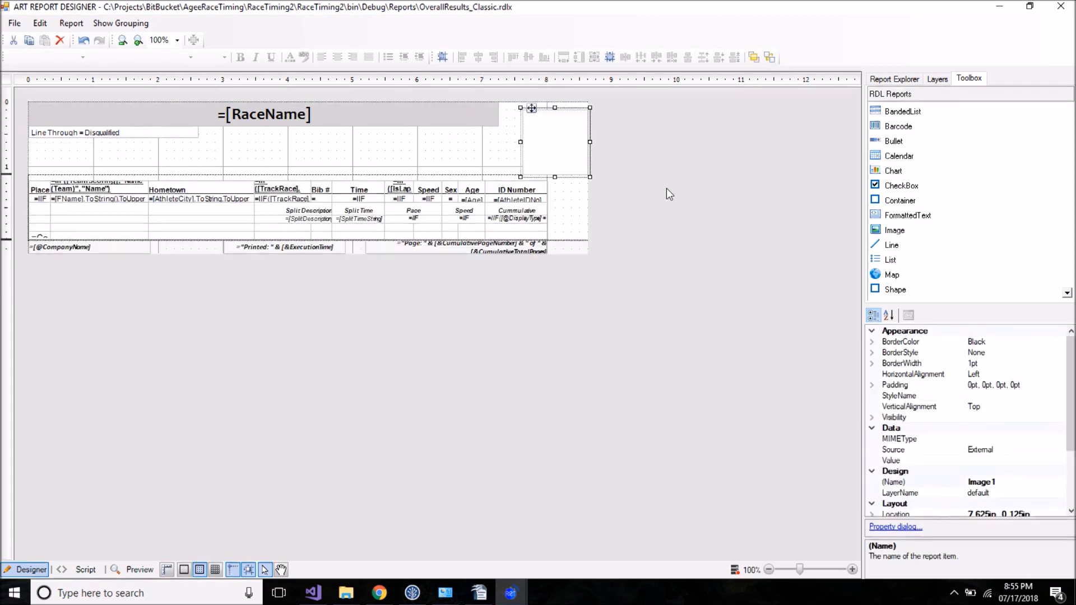
{"action": "left_click", "coordinate": [607, 291]}
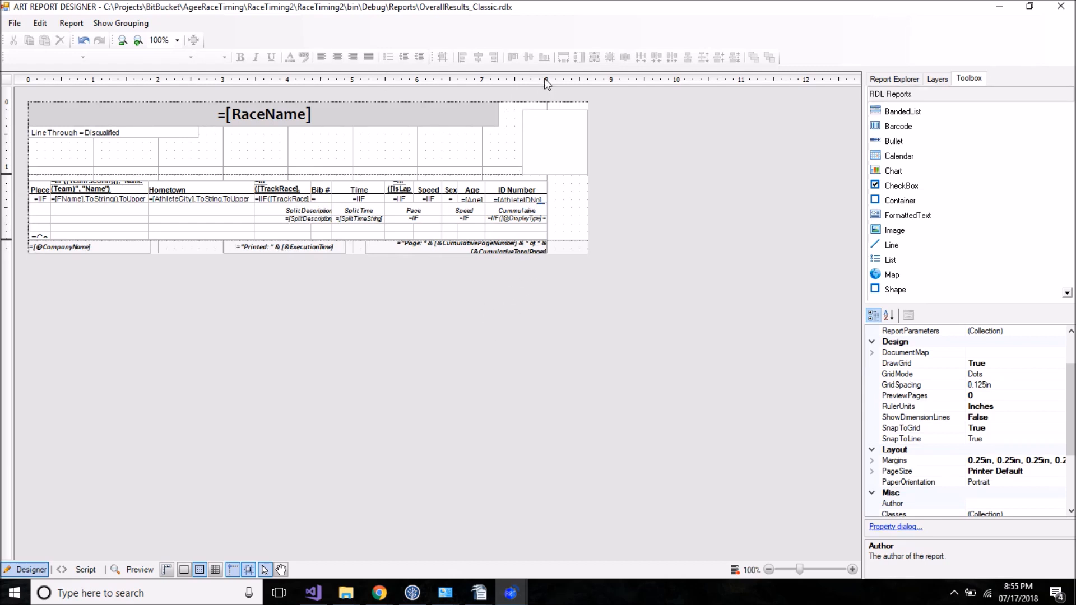
{"action": "left_click_drag", "start_coordinate": [546, 130], "coordinate": [507, 126]}
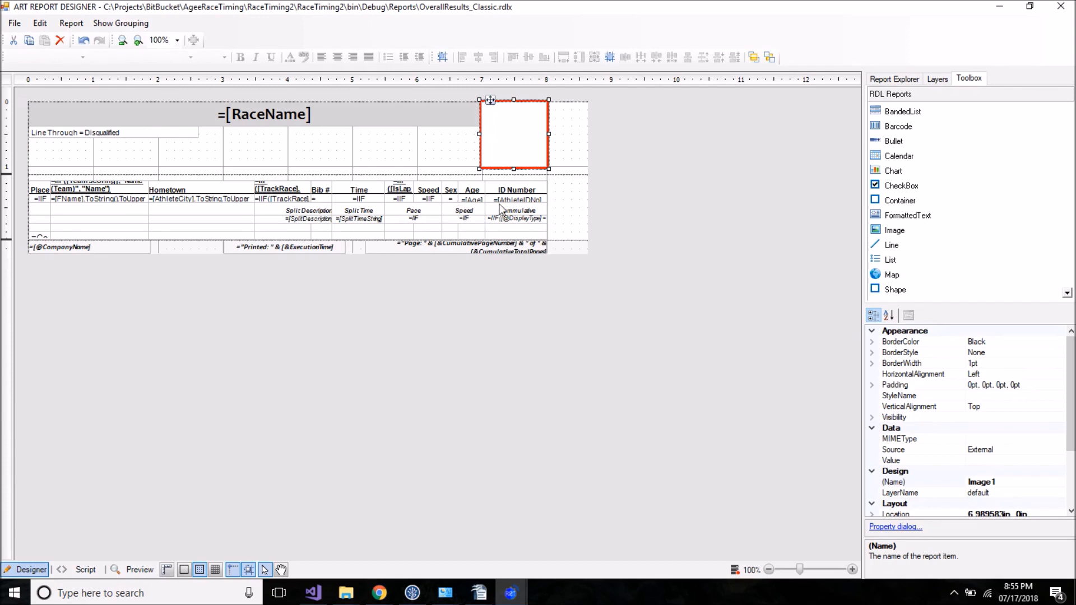
{"action": "left_click", "coordinate": [574, 134]}
{"action": "left_click_drag", "start_coordinate": [538, 124], "coordinate": [540, 132]}
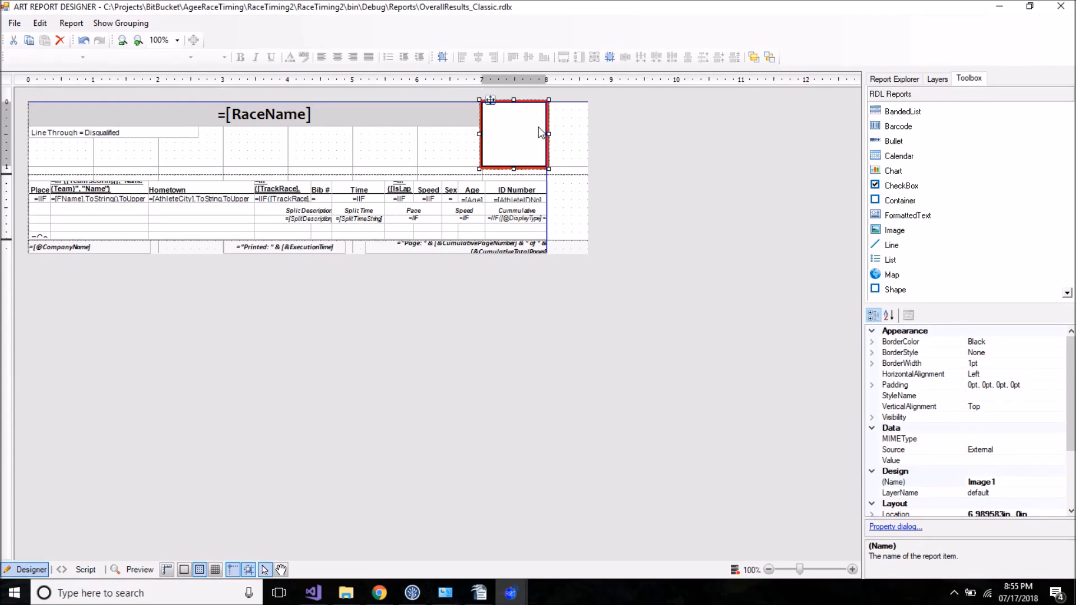
{"action": "left_click_drag", "start_coordinate": [539, 132], "coordinate": [538, 126]}
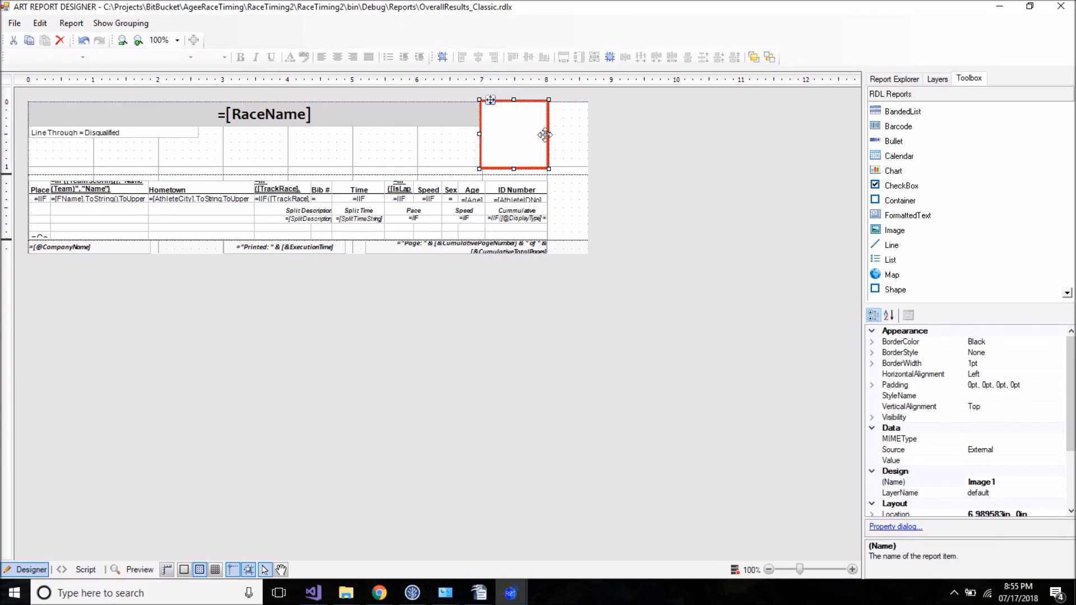
- Reduce the report's width to 8 in so it ends at the image's right edge
{"action": "left_click", "coordinate": [579, 140]}
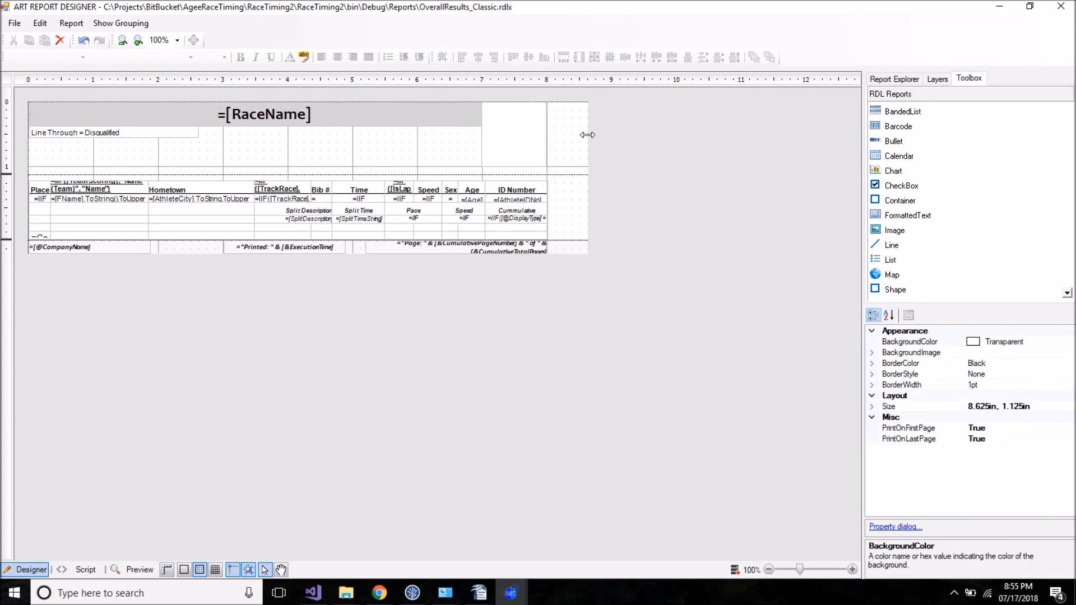
{"action": "left_click_drag", "start_coordinate": [587, 134], "coordinate": [510, 140]}
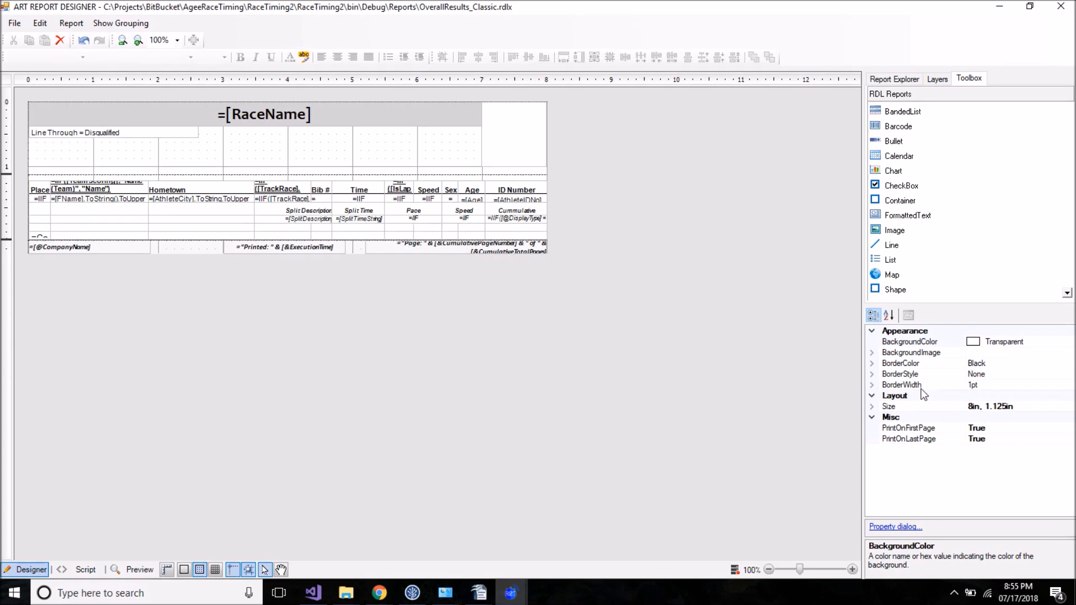
{"action": "left_click", "coordinate": [499, 127]}
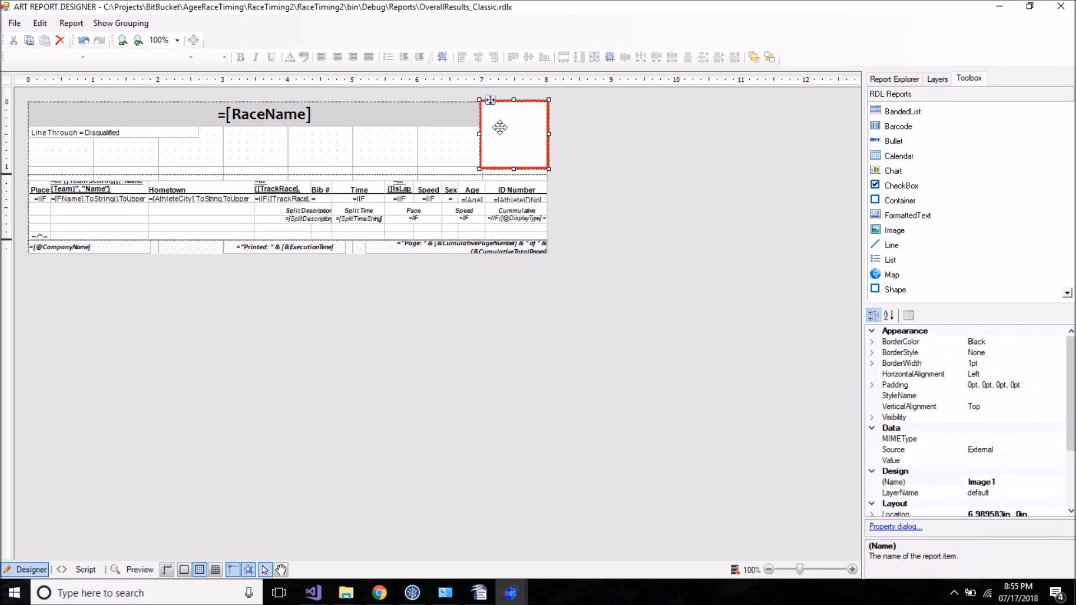
{"action": "key", "text": "Escape"}
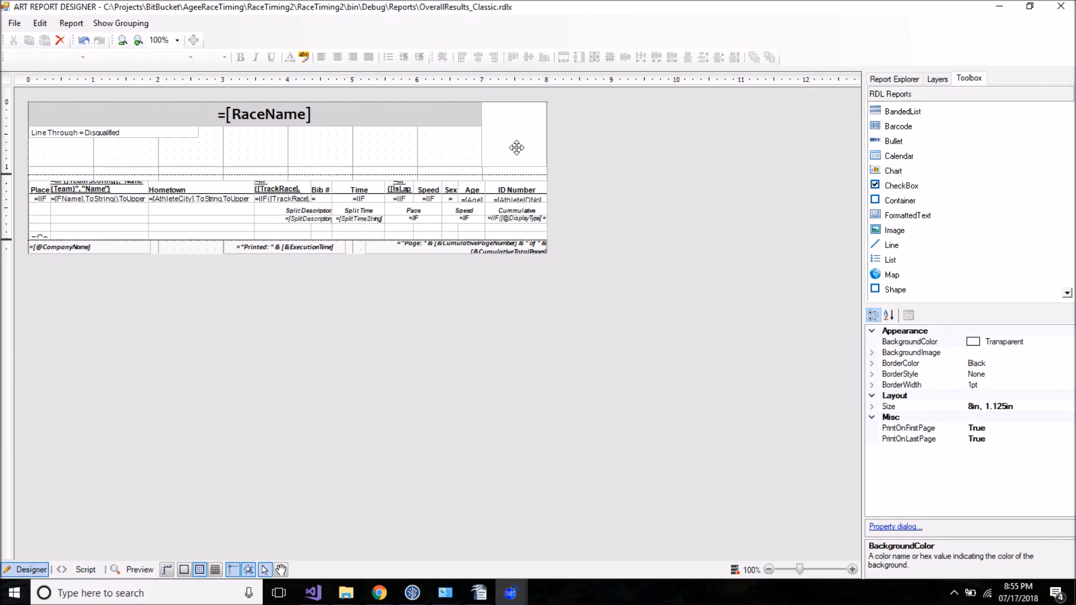
- Shrink the header image to about 0.74 × 0.55 in so it fits beside the RaceName title box
{"action": "left_click", "coordinate": [507, 124]}
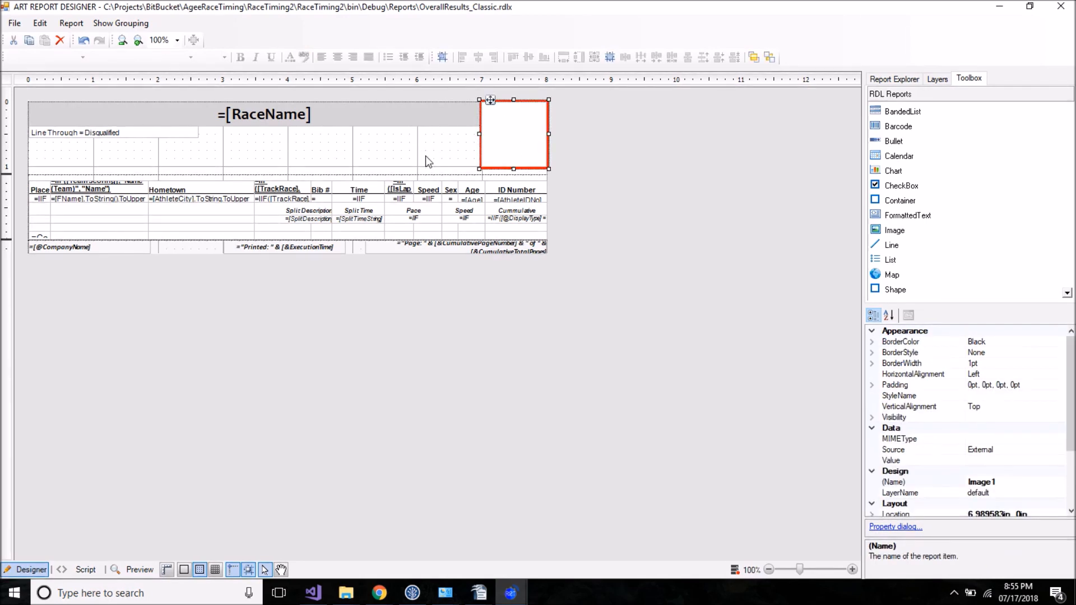
{"action": "left_click", "coordinate": [428, 161]}
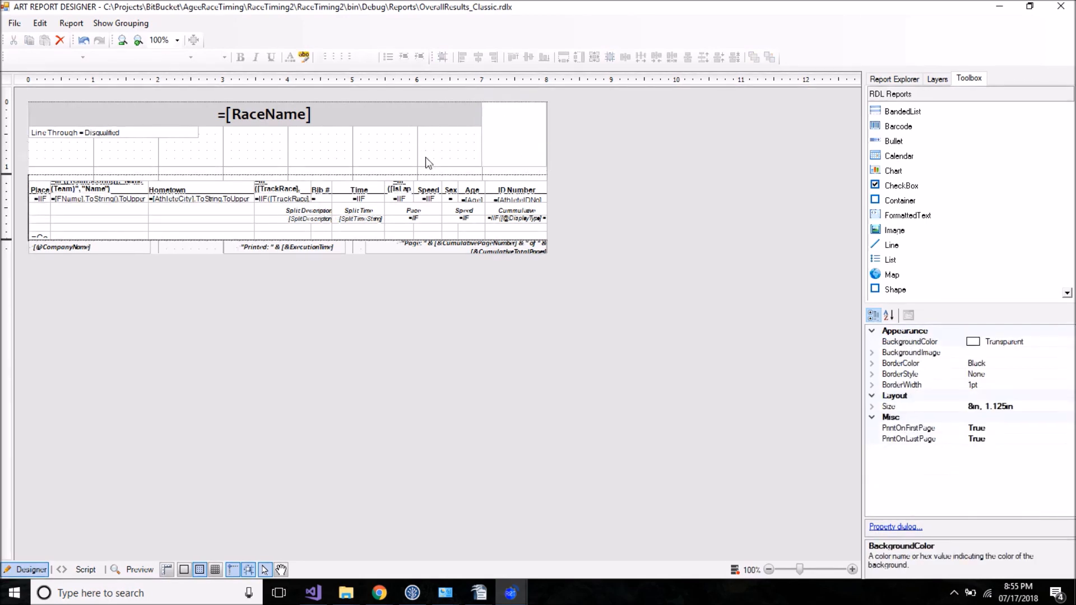
{"action": "left_click", "coordinate": [509, 148]}
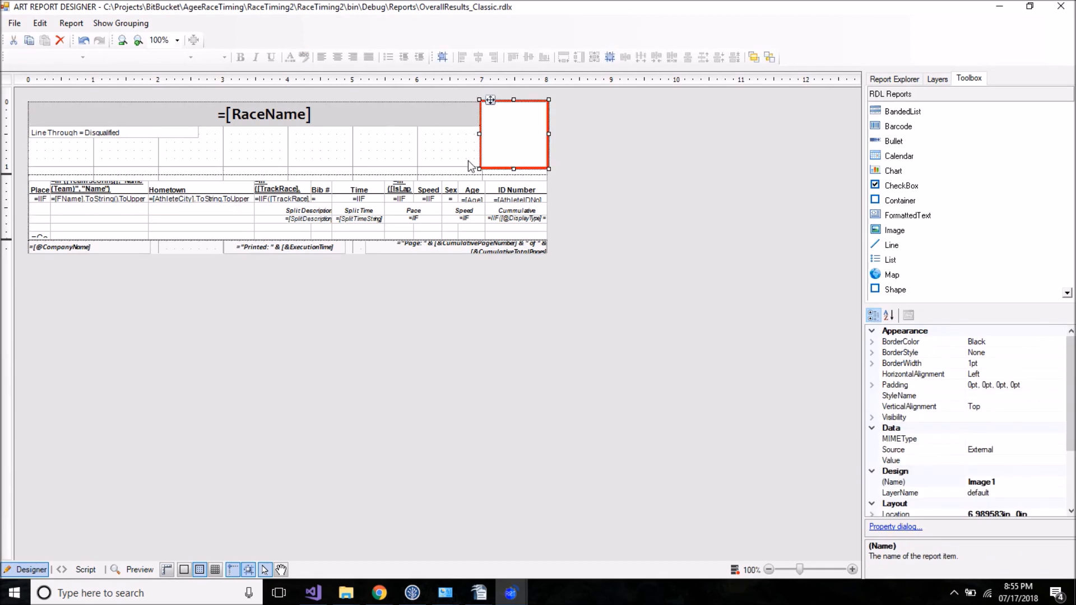
{"action": "left_click_drag", "start_coordinate": [513, 169], "coordinate": [503, 119]}
- Reduce the page header's height to 0.75 in
{"action": "left_click", "coordinate": [447, 163]}
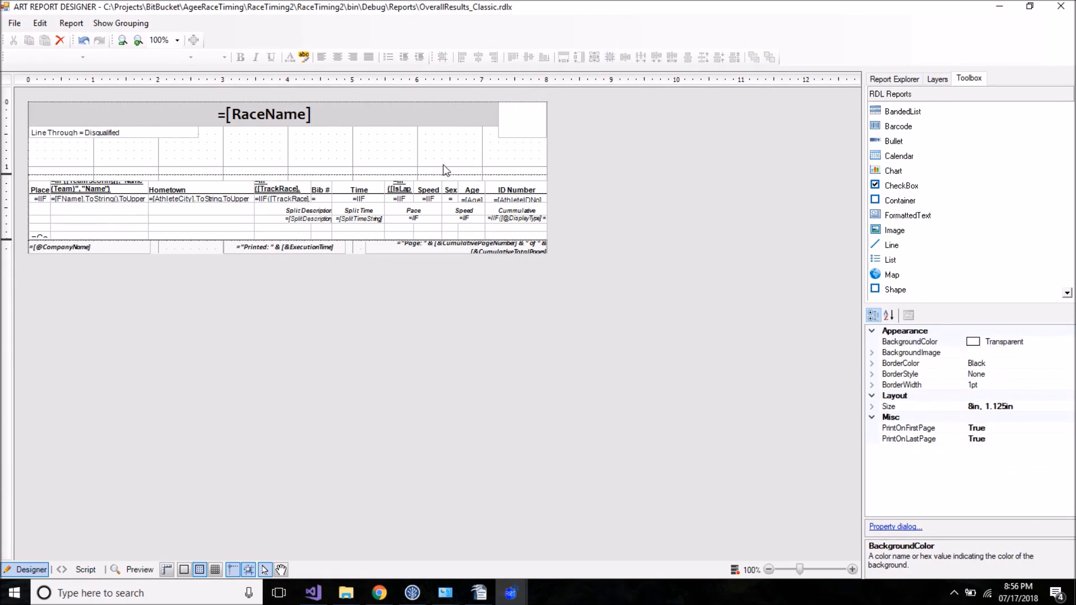
{"action": "left_click_drag", "start_coordinate": [442, 175], "coordinate": [444, 151]}
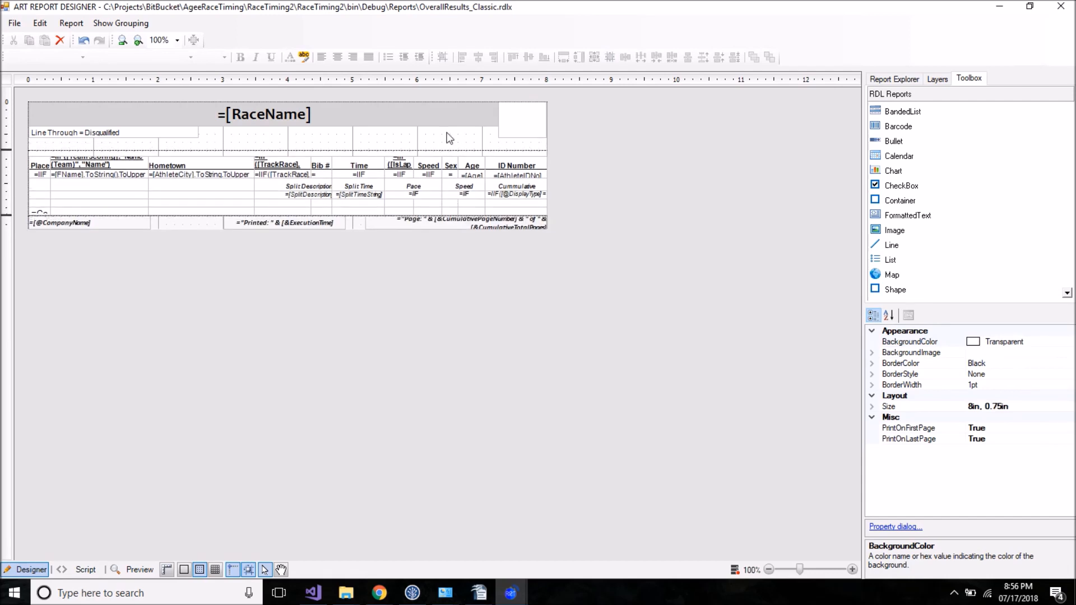
{"action": "left_click", "coordinate": [445, 261]}
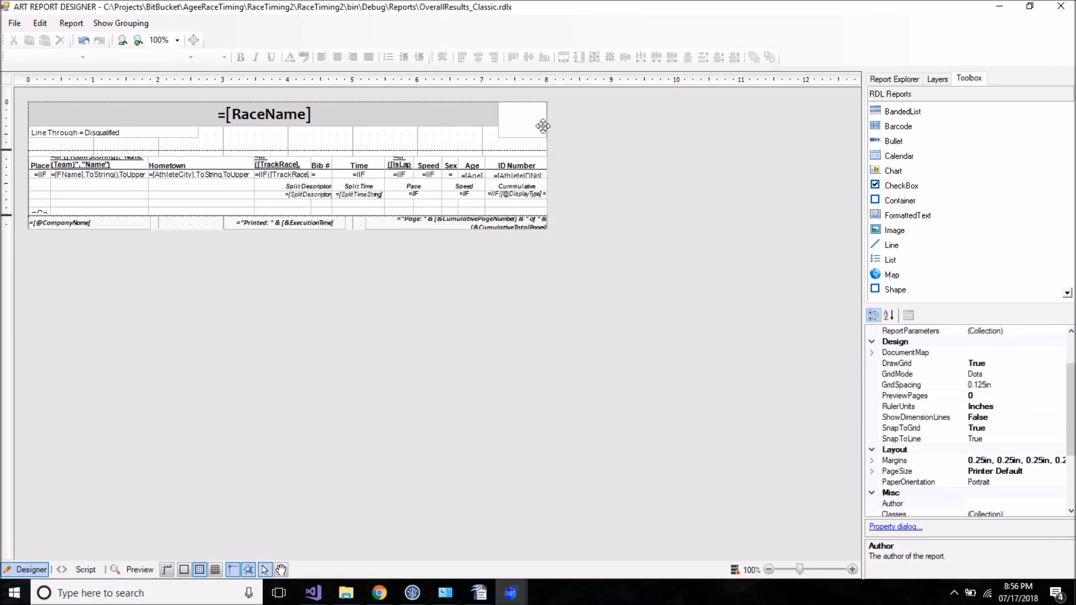
- List the header image's properties alphabetically and set its Source to Embedded
{"action": "left_click", "coordinate": [521, 119]}
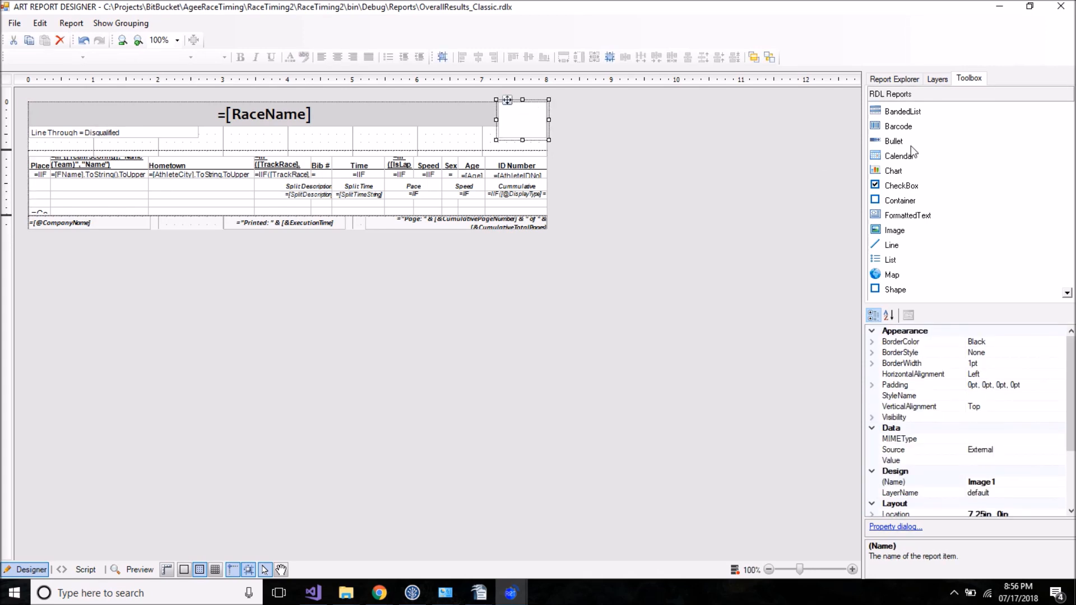
{"action": "left_click", "coordinate": [894, 79]}
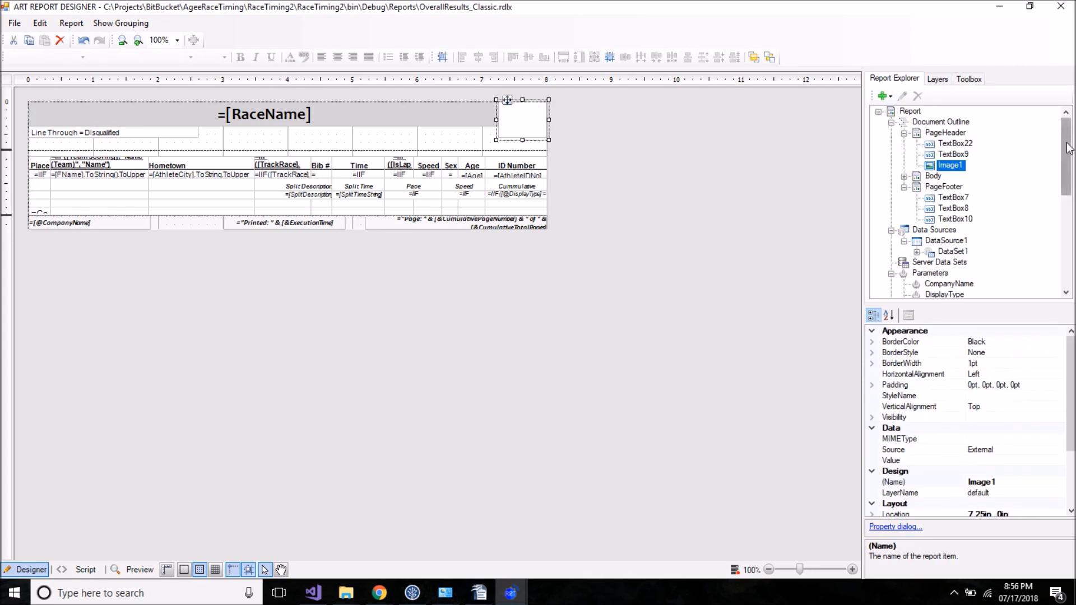
{"action": "left_click_drag", "start_coordinate": [1067, 147], "coordinate": [1067, 209]}
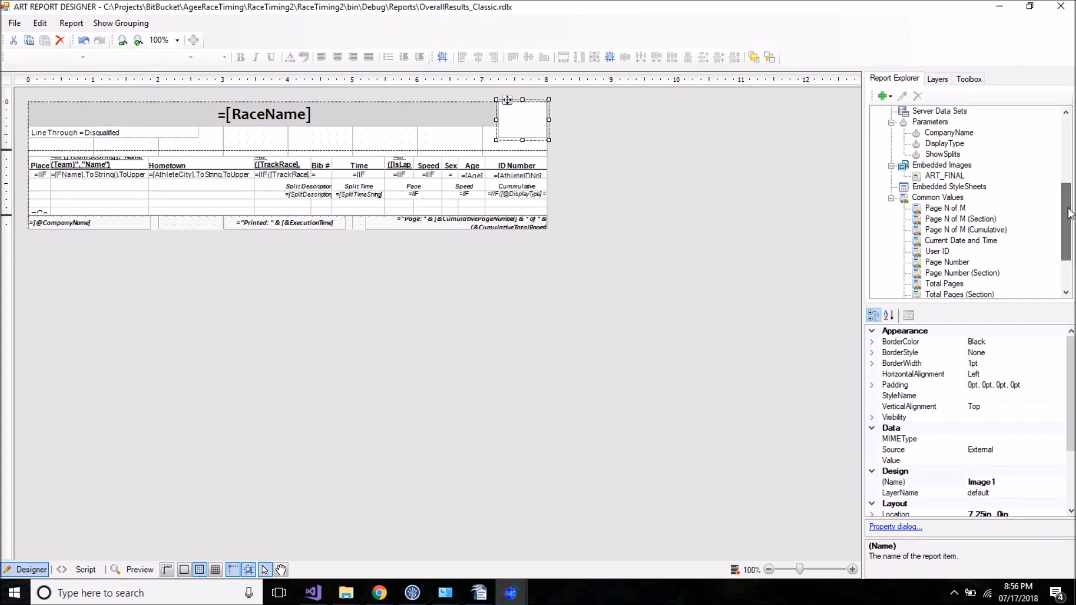
{"action": "left_click", "coordinate": [970, 79]}
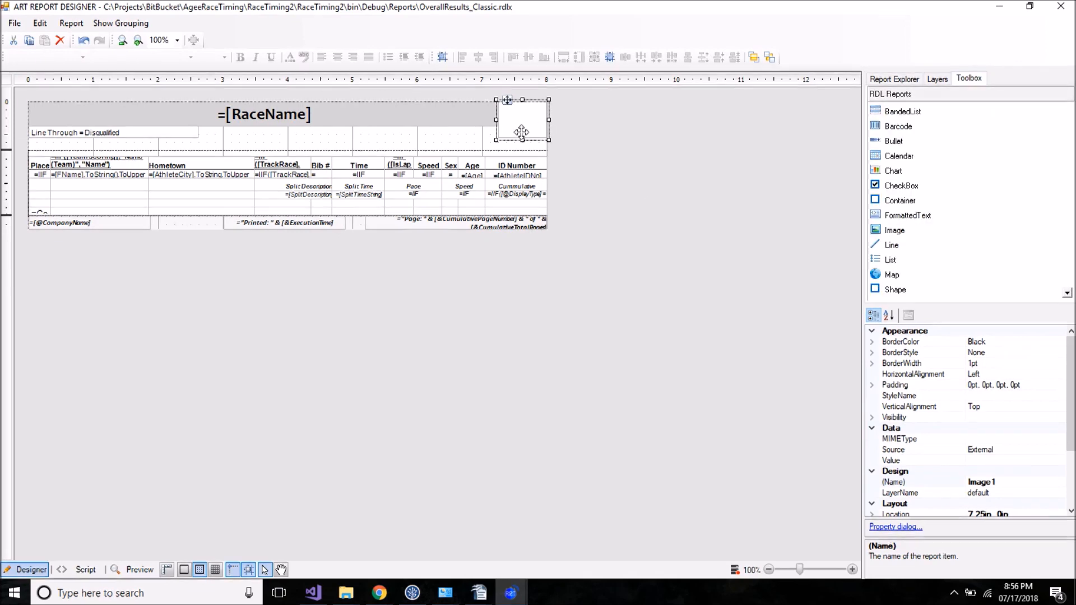
{"action": "left_click", "coordinate": [890, 315]}
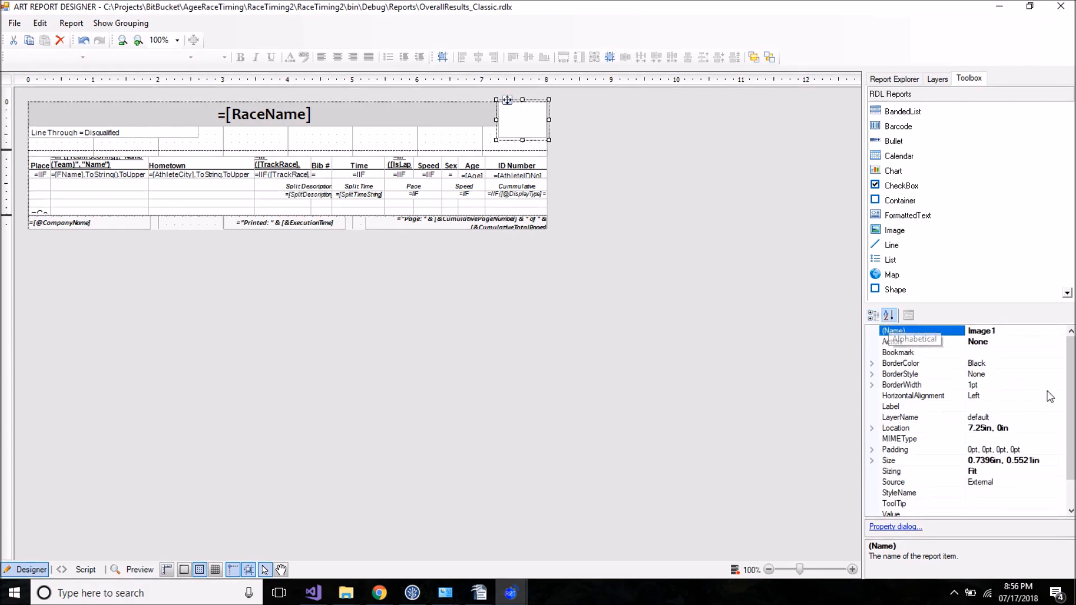
{"action": "left_click_drag", "start_coordinate": [1070, 363], "coordinate": [1070, 387]}
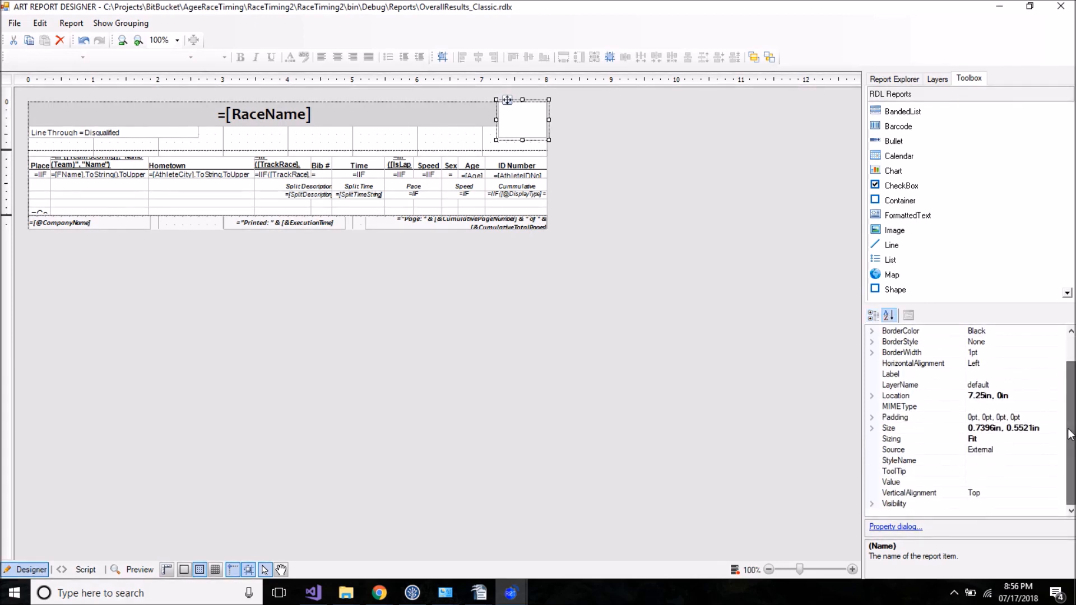
{"action": "left_click", "coordinate": [1024, 450]}
{"action": "left_click", "coordinate": [1059, 450]}
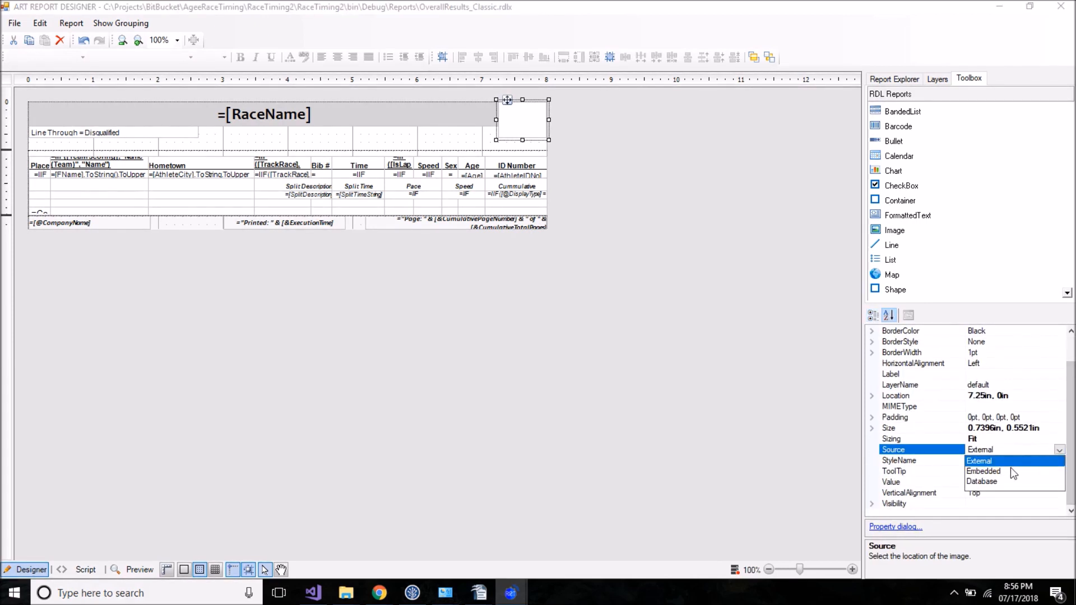
{"action": "left_click", "coordinate": [994, 471]}
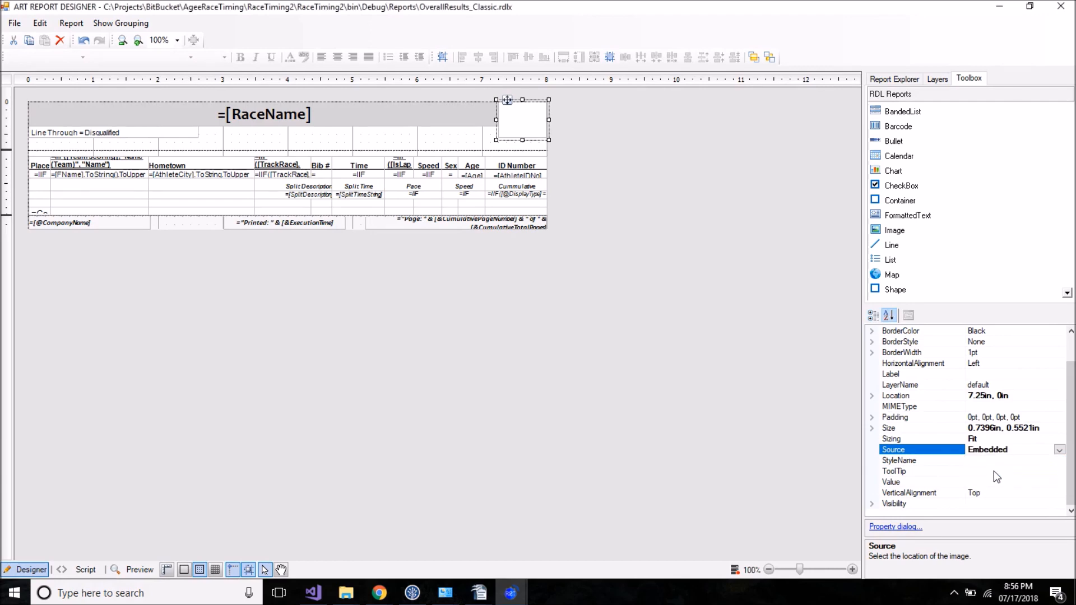
- Set the header image's Sizing to FitProportional
{"action": "left_click", "coordinate": [1046, 441]}
{"action": "left_click", "coordinate": [1059, 439]}
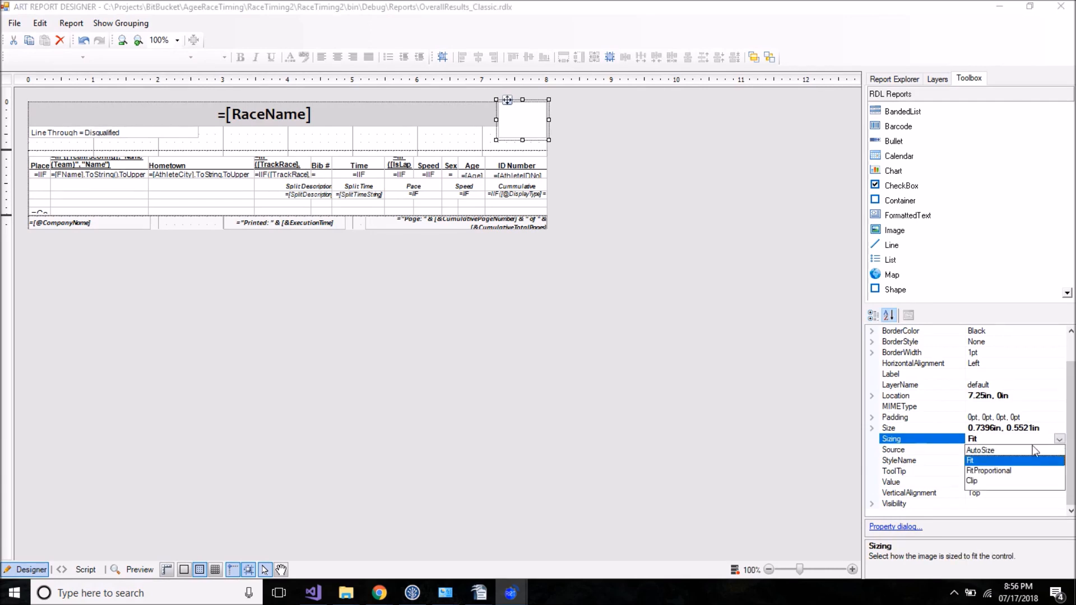
{"action": "left_click", "coordinate": [981, 471]}
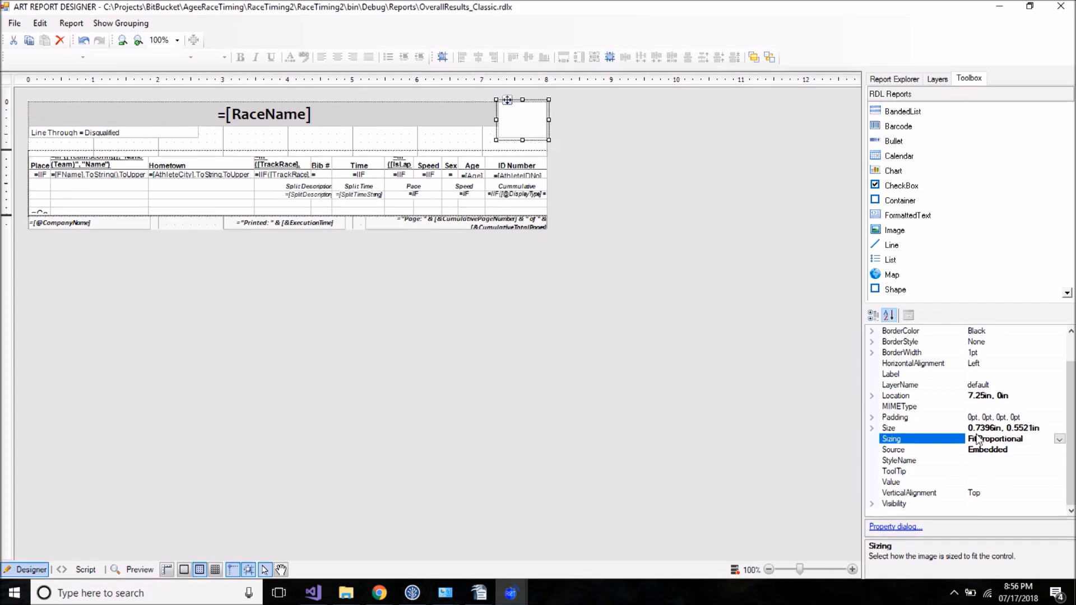
- Set the header image's Value to ART_FINAL and shrink the logo to about 0.36 × 0.375 in at the header's right end
{"action": "left_click", "coordinate": [1059, 482]}
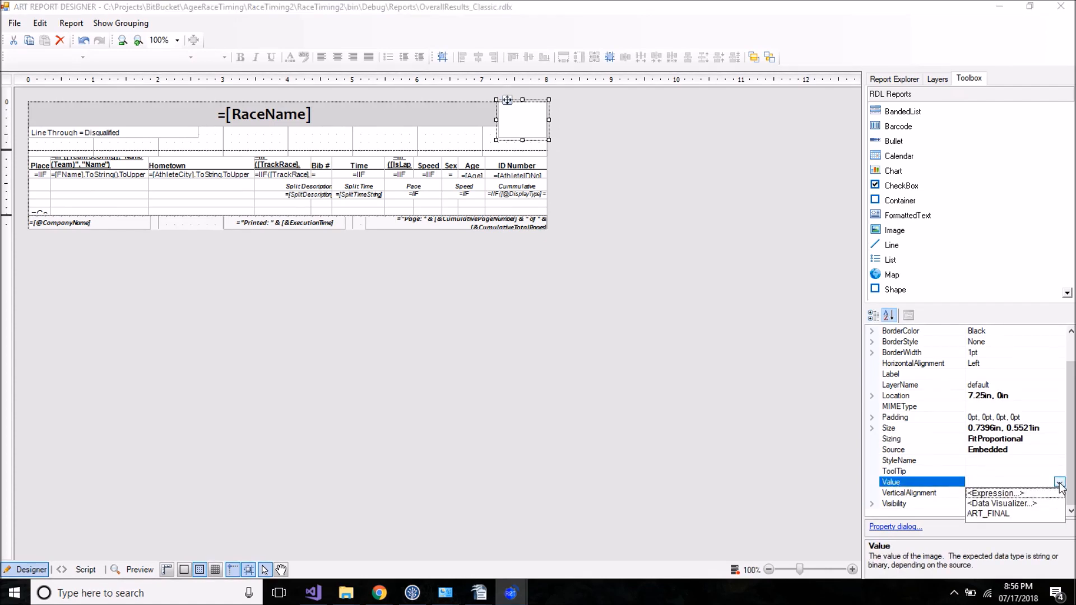
{"action": "left_click", "coordinate": [990, 514]}
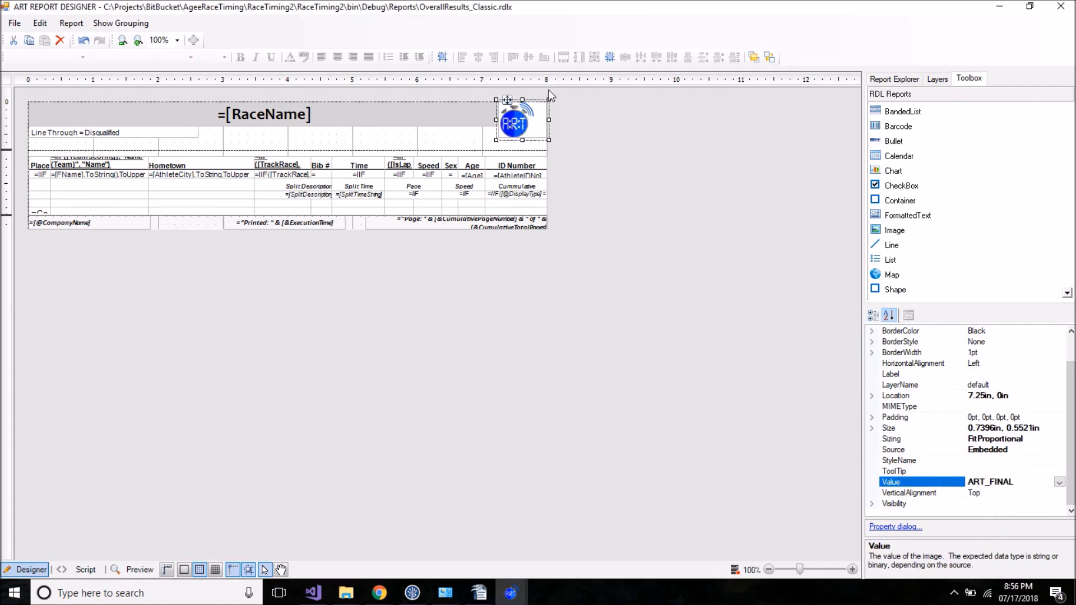
{"action": "left_click_drag", "start_coordinate": [494, 120], "coordinate": [534, 128]}
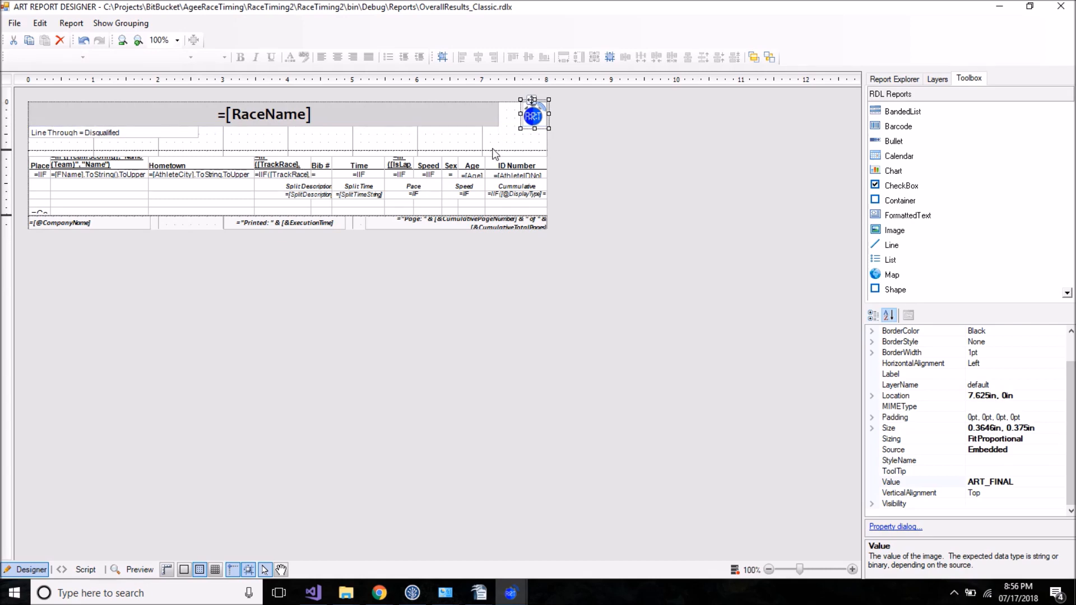
- Widen the RaceName title box to the full width of the page header and bring the logo image in front of it
{"action": "left_click", "coordinate": [470, 137]}
{"action": "left_click", "coordinate": [497, 106]}
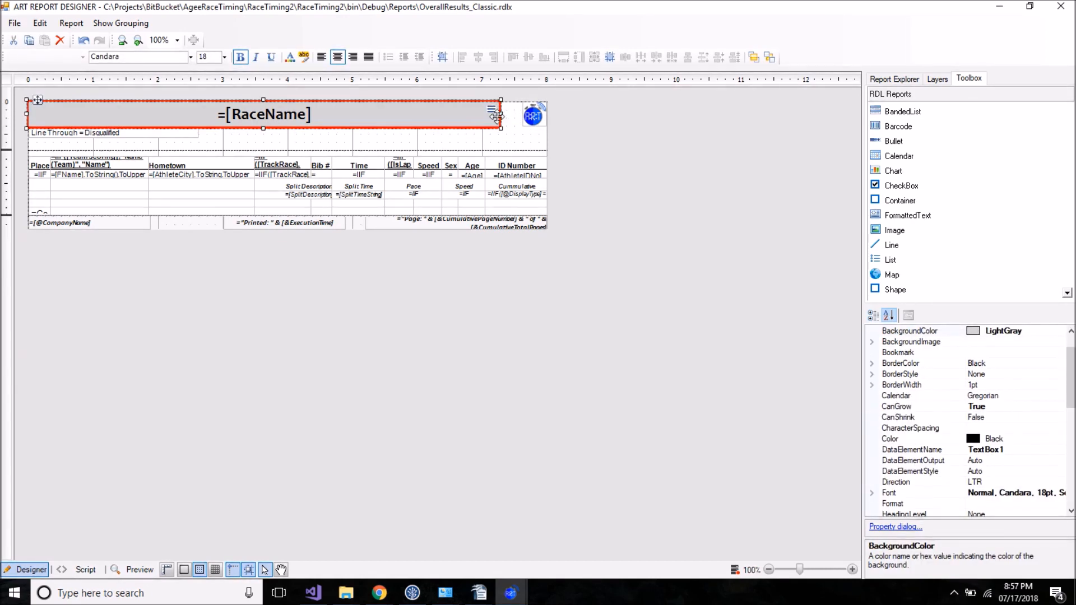
{"action": "left_click_drag", "start_coordinate": [500, 114], "coordinate": [547, 111]}
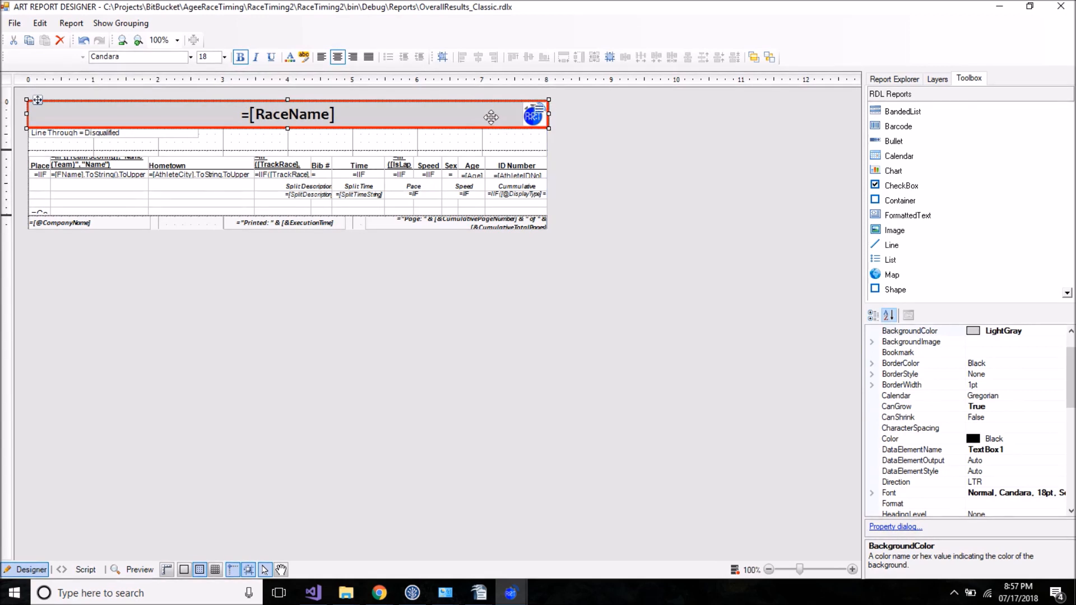
{"action": "left_click", "coordinate": [530, 118]}
{"action": "right_click", "coordinate": [530, 118]}
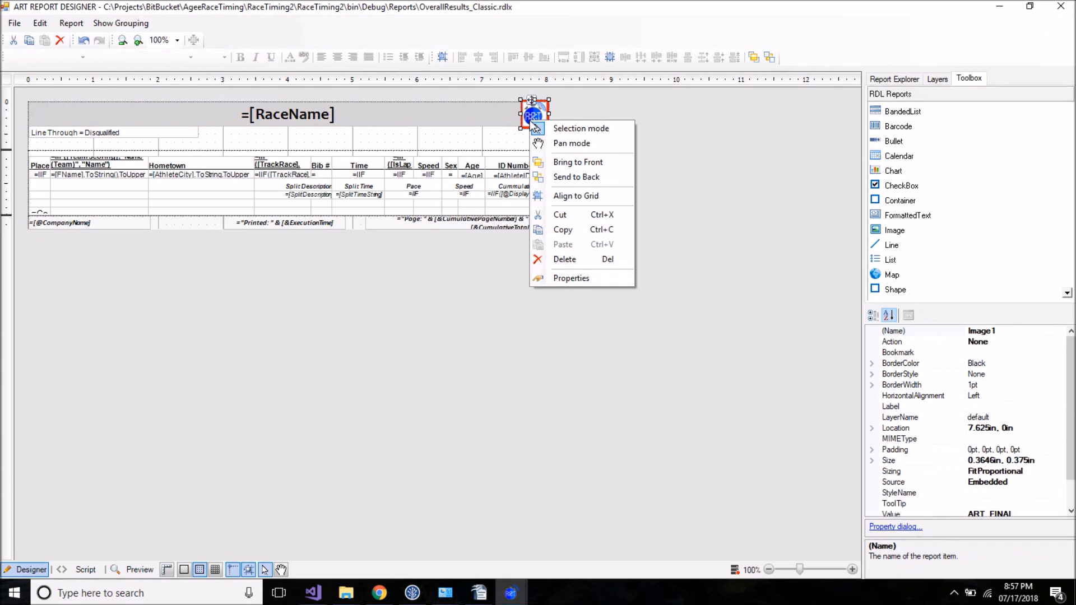
{"action": "left_click", "coordinate": [564, 161]}
{"action": "left_click", "coordinate": [503, 137]}
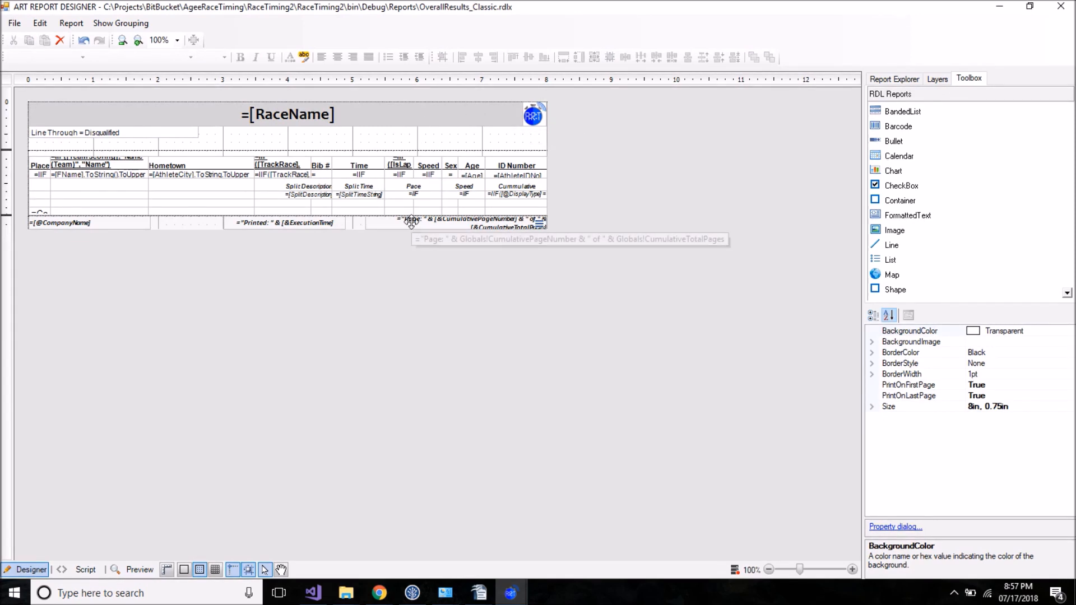
- Set the RaceName title box's BackgroundColor to LightBlue
{"action": "left_click", "coordinate": [413, 117]}
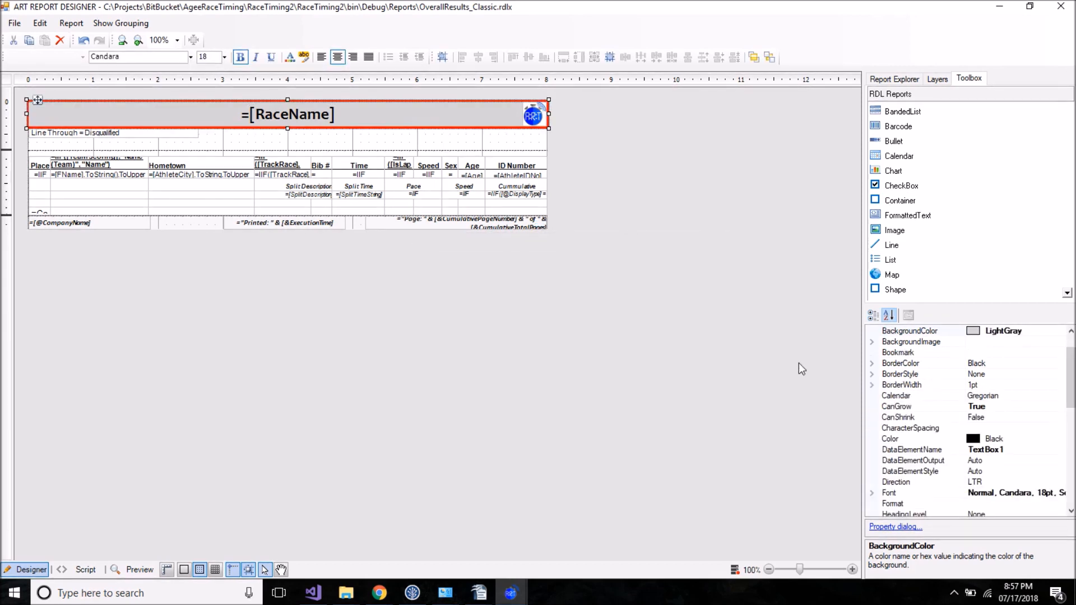
{"action": "left_click_drag", "start_coordinate": [1069, 371], "coordinate": [1070, 357]}
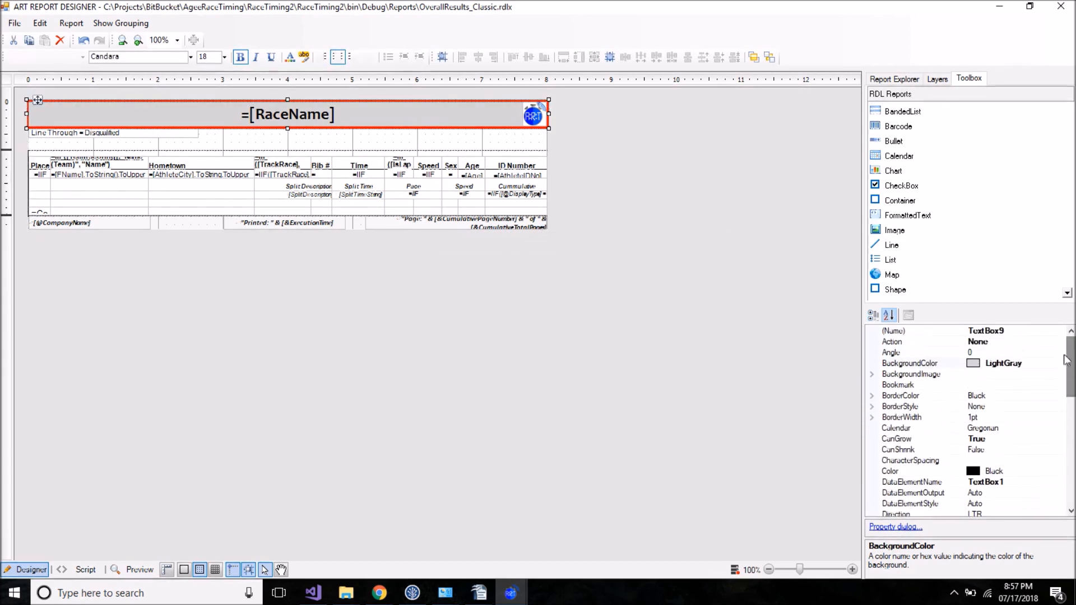
{"action": "left_click", "coordinate": [1043, 364]}
{"action": "key", "text": "BackSpace"}
{"action": "key", "text": "BackSpace"}
{"action": "key", "text": "BackSpace"}
{"action": "type", "text": "Blue"}
{"action": "key", "text": "Return"}
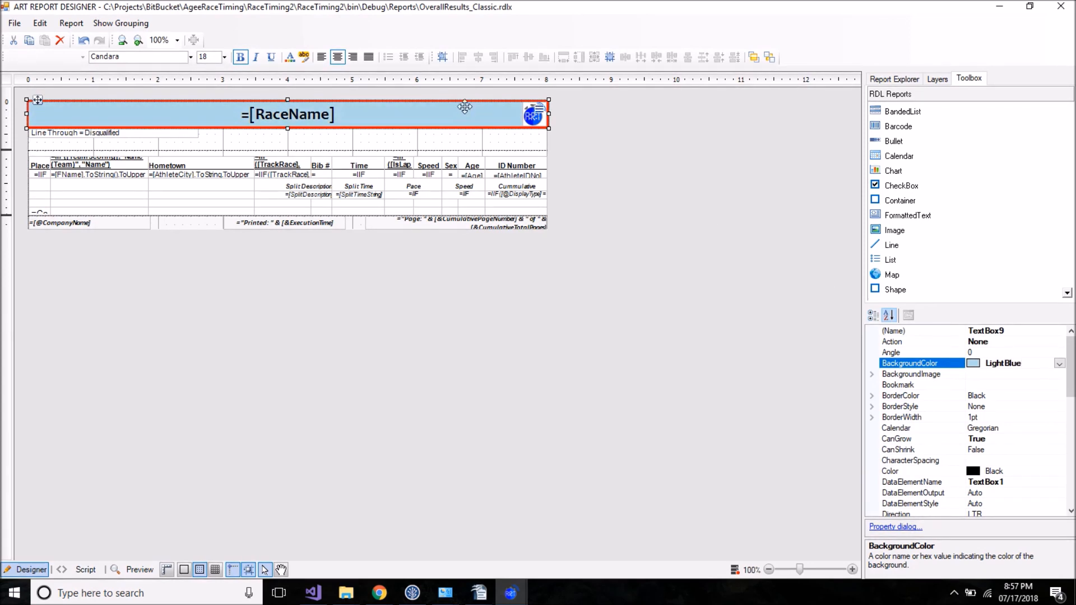
{"action": "left_click", "coordinate": [464, 113]}
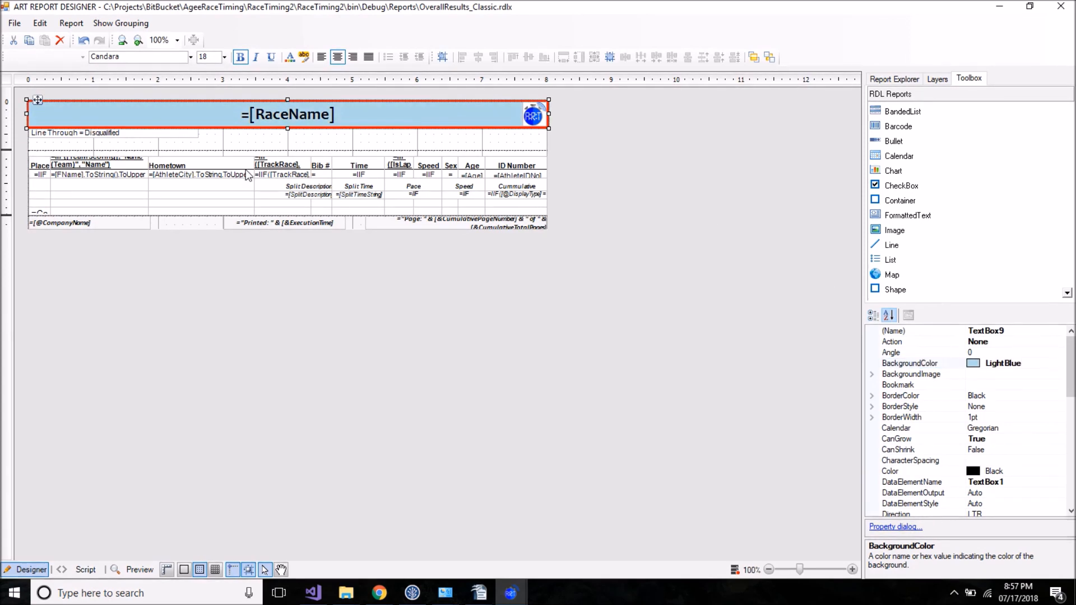
- Change the results table's "ID Number" column heading to "Chip Time"
{"action": "left_click", "coordinate": [505, 168]}
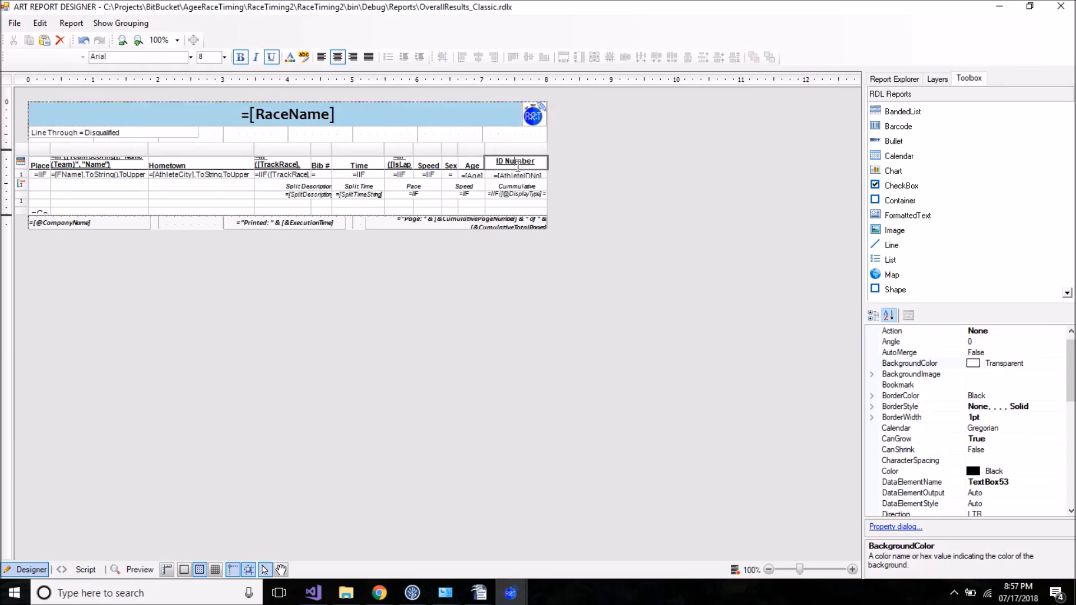
{"action": "key", "text": "Delete"}
{"action": "key", "text": "Delete"}
{"action": "key", "text": "Delete"}
{"action": "key", "text": "BackSpace"}
{"action": "type", "text": "Chip Time"}
{"action": "key", "text": "Return"}
- Assign the ChipTimeString field to the detail cell beneath the Chip Time heading
{"action": "left_click", "coordinate": [502, 177]}
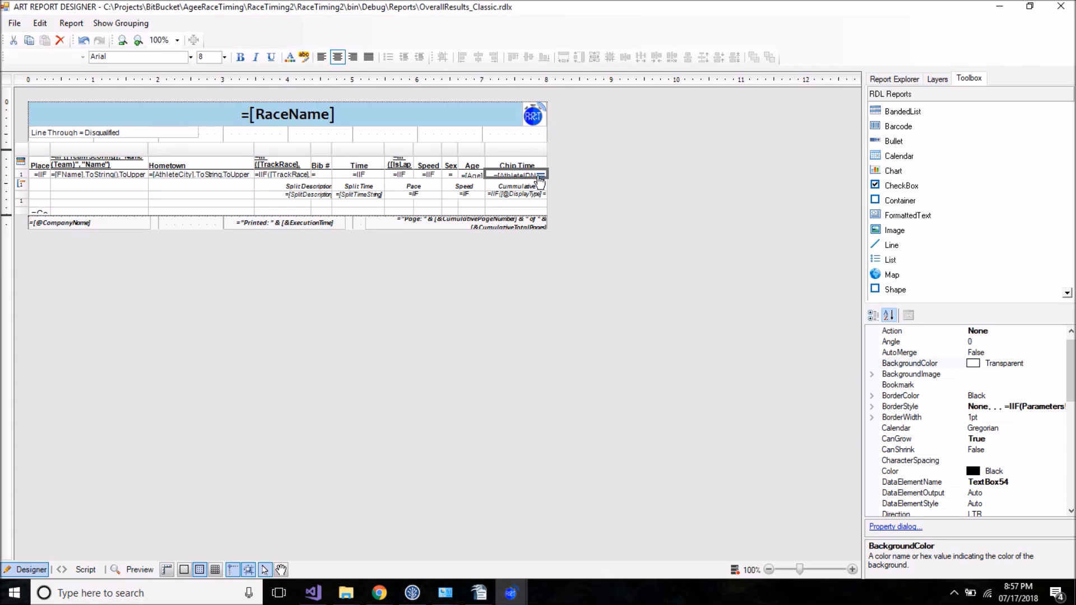
{"action": "left_click", "coordinate": [539, 177]}
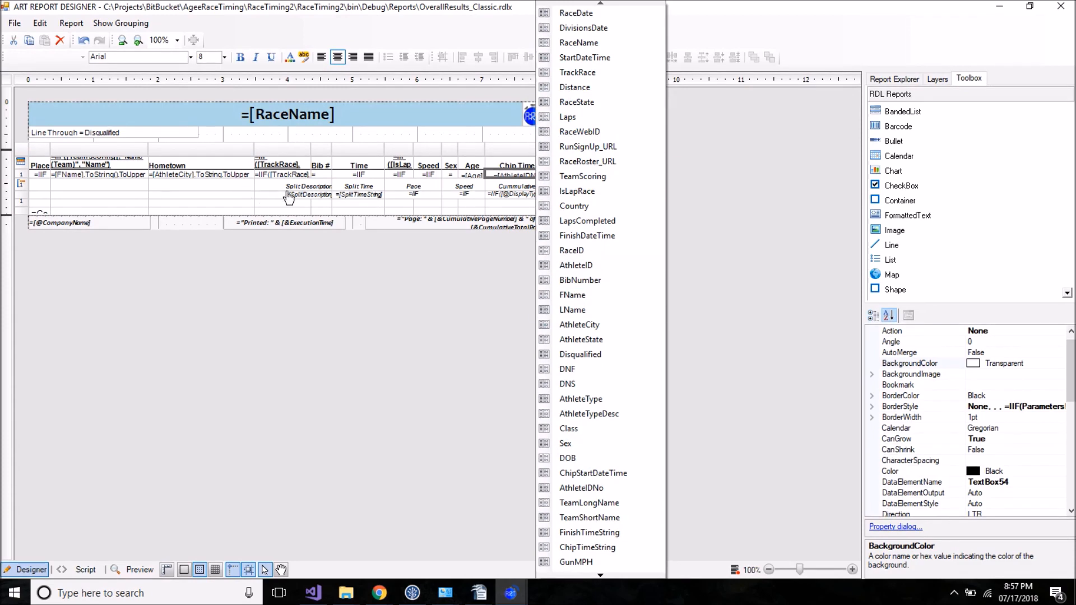
{"action": "left_click", "coordinate": [591, 574]}
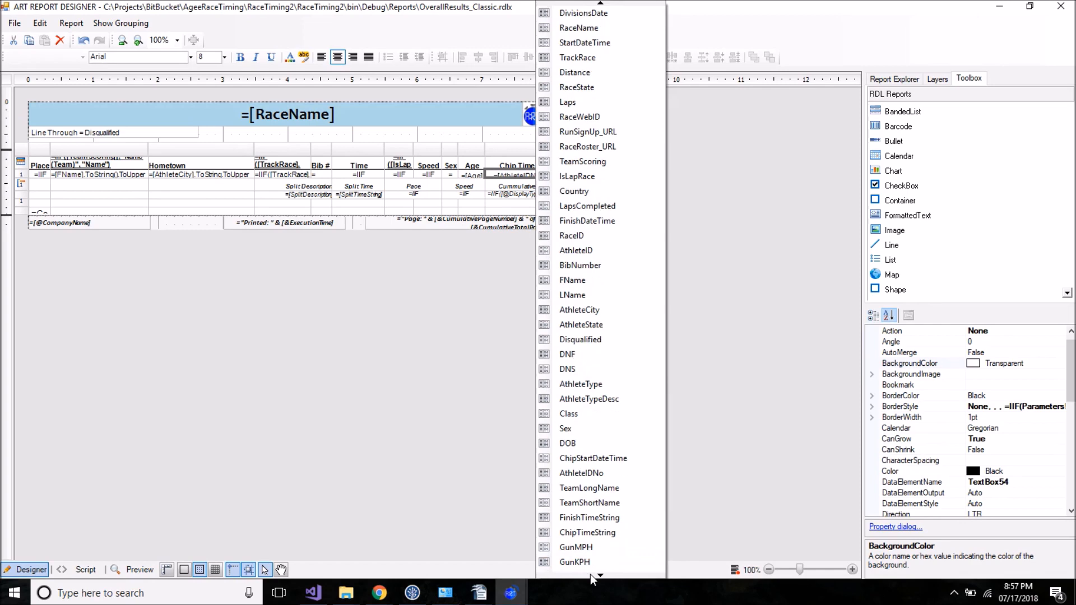
{"action": "left_click", "coordinate": [590, 574]}
{"action": "left_click", "coordinate": [594, 576]}
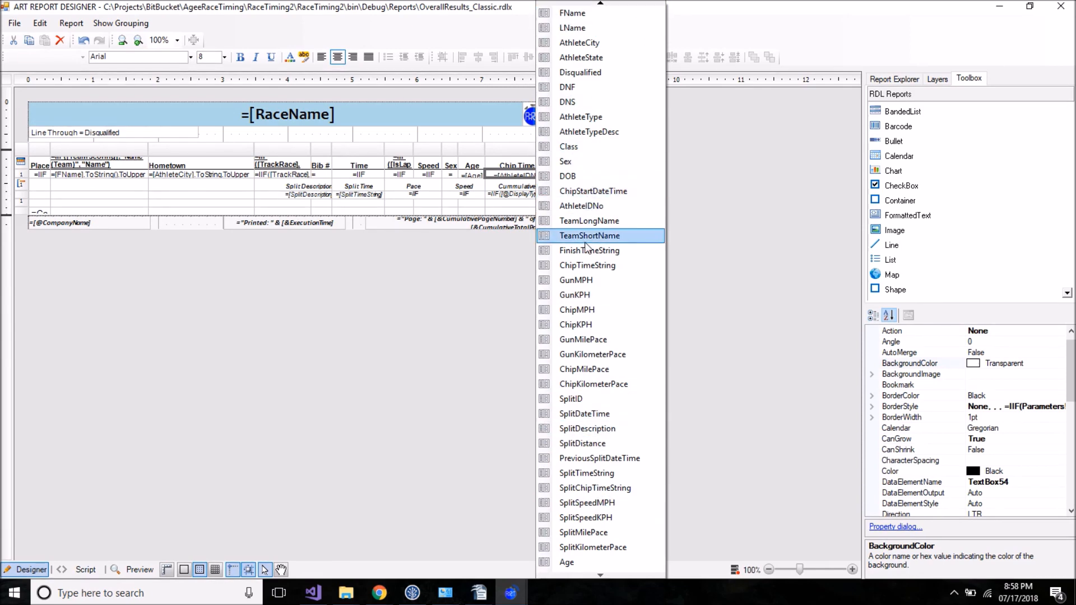
{"action": "left_click", "coordinate": [583, 263]}
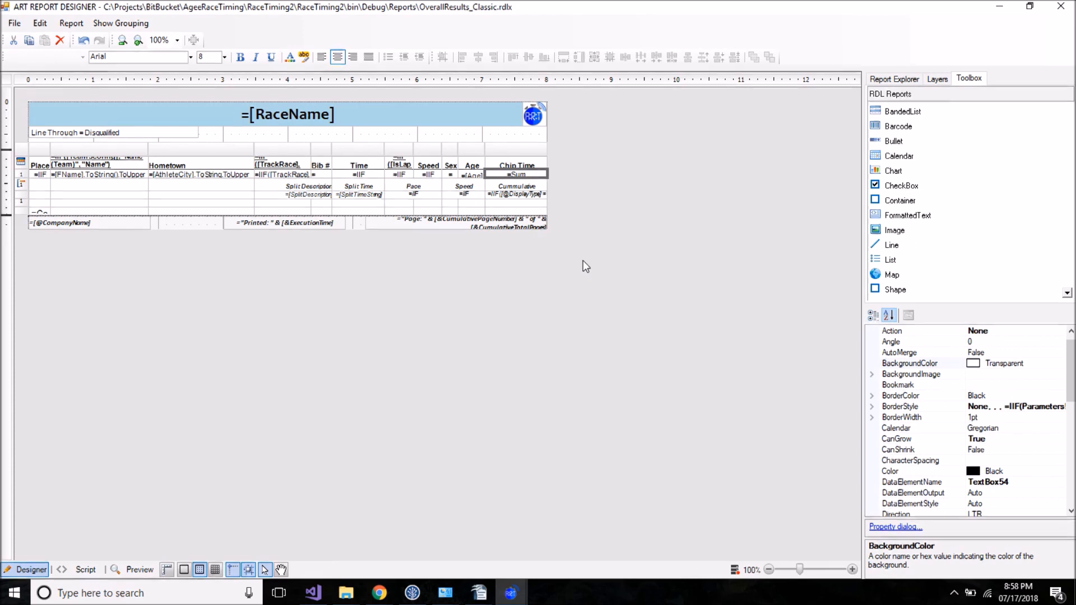
- Remove the Sum function from the Chip Time cell's expression, leaving =Fields!ChipTimeString.Value
{"action": "right_click", "coordinate": [512, 177]}
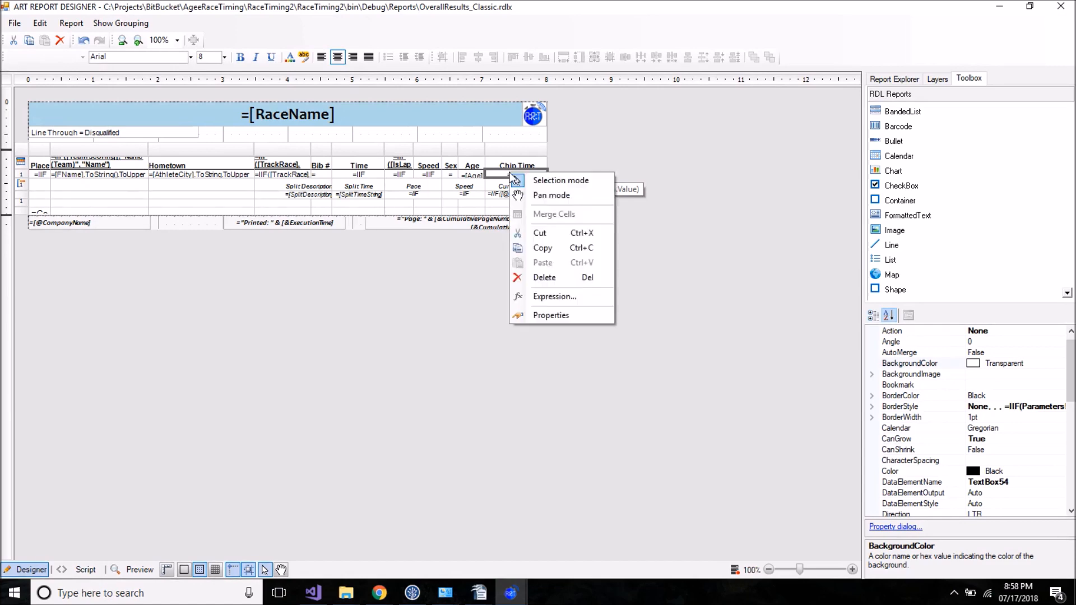
{"action": "left_click", "coordinate": [552, 296]}
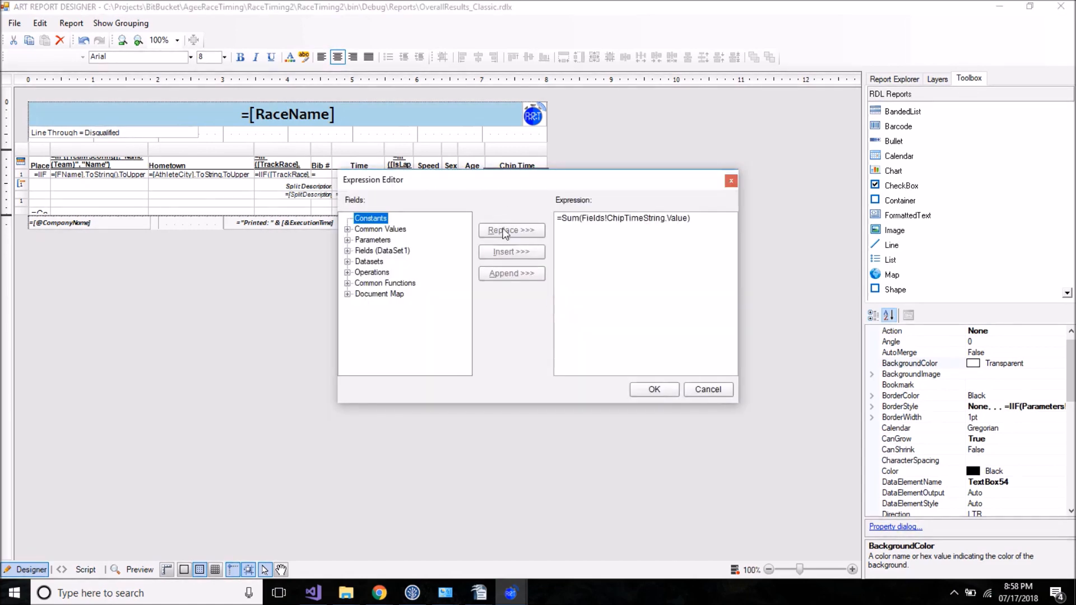
{"action": "left_click", "coordinate": [585, 218]}
{"action": "key", "text": "BackSpace"}
{"action": "key", "text": "BackSpace"}
{"action": "key", "text": "BackSpace"}
{"action": "key", "text": "BackSpace"}
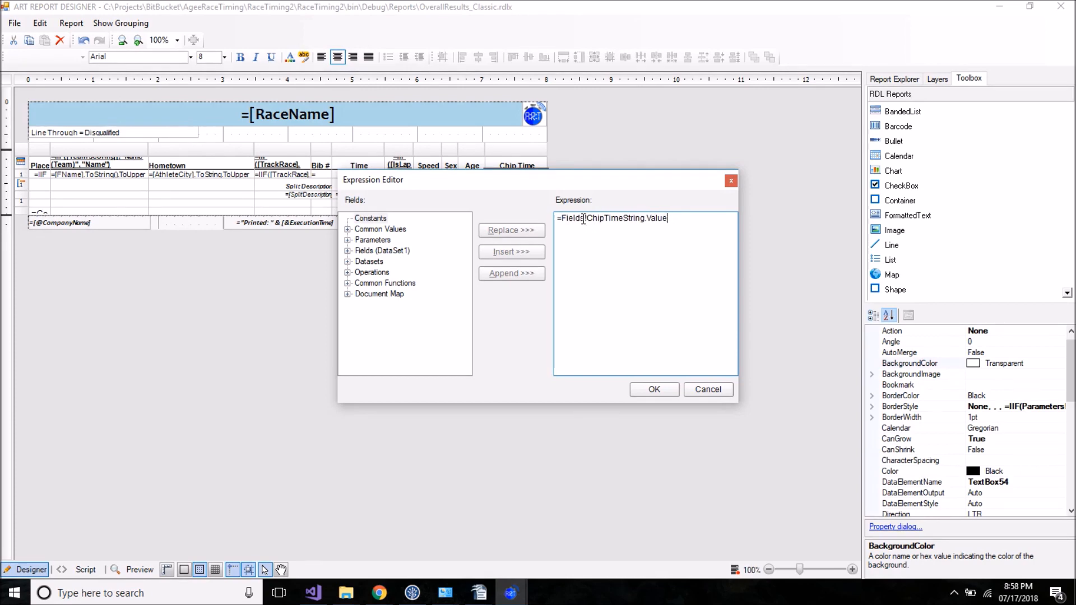
{"action": "left_click", "coordinate": [657, 394]}
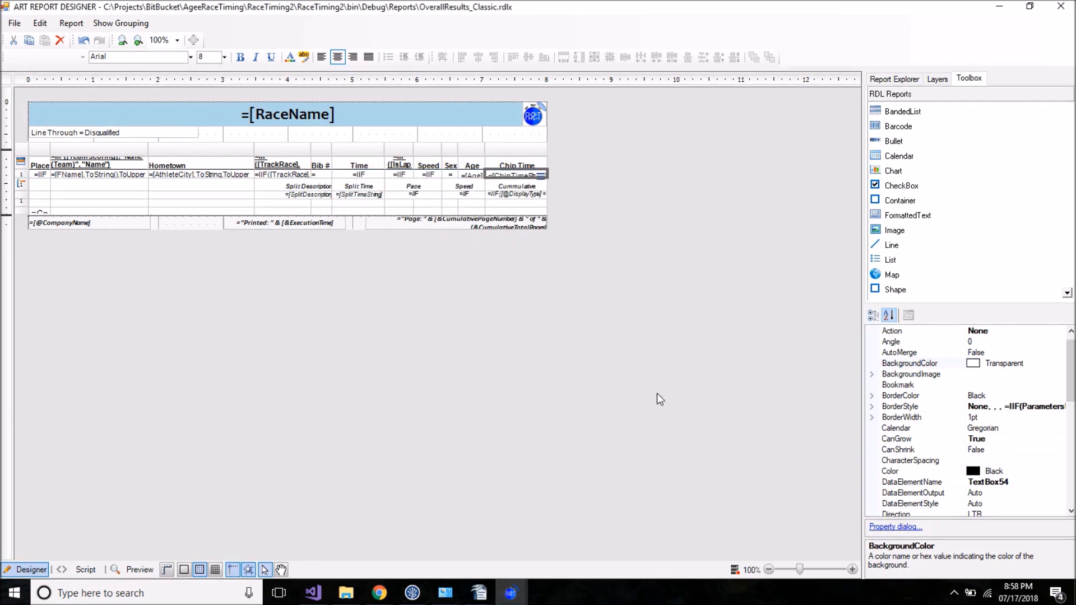
- Save the customized report and close the report designer to return to the Overall Results preview
{"action": "left_click", "coordinate": [461, 305]}
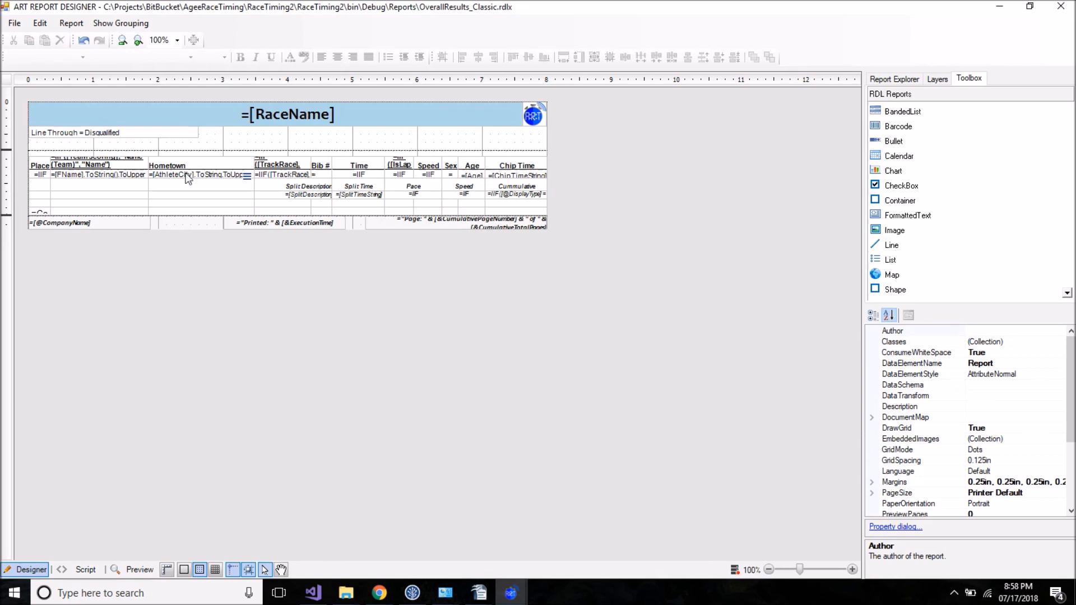
{"action": "left_click", "coordinate": [15, 23]}
{"action": "left_click", "coordinate": [35, 68]}
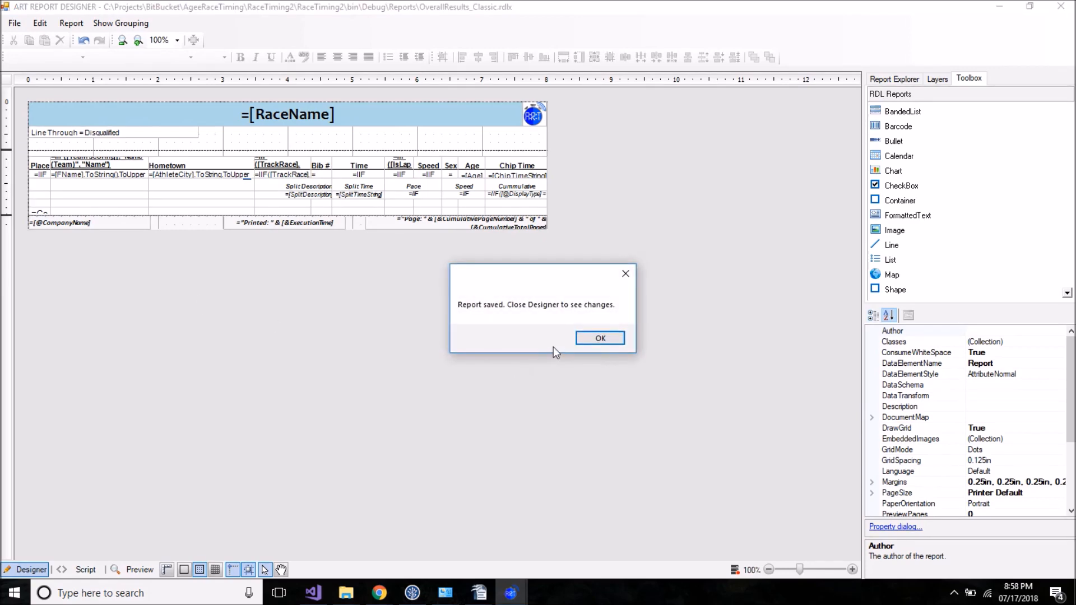
{"action": "left_click", "coordinate": [596, 338]}
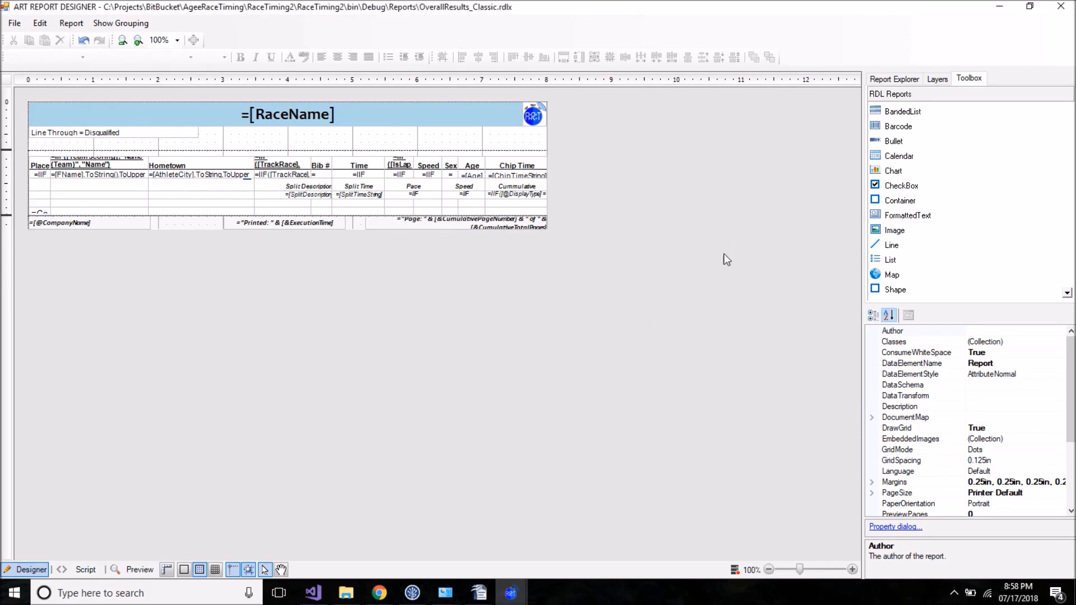
{"action": "left_click", "coordinate": [1061, 7]}
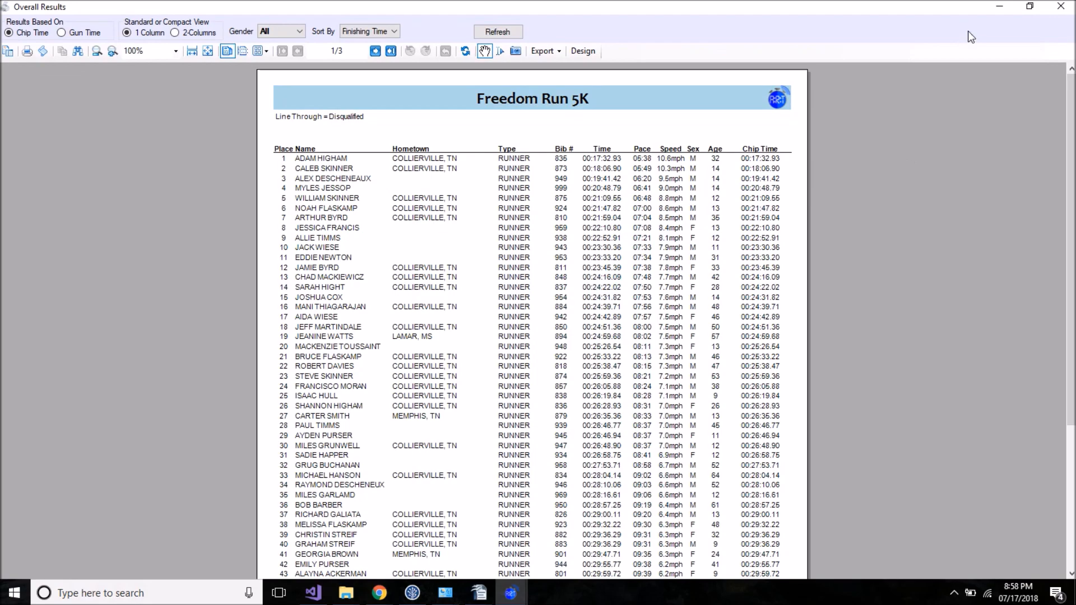
- Close the report preview and the race, and expand the Default Reports and Custom lists in the program's report settings
{"action": "left_click", "coordinate": [1052, 12]}
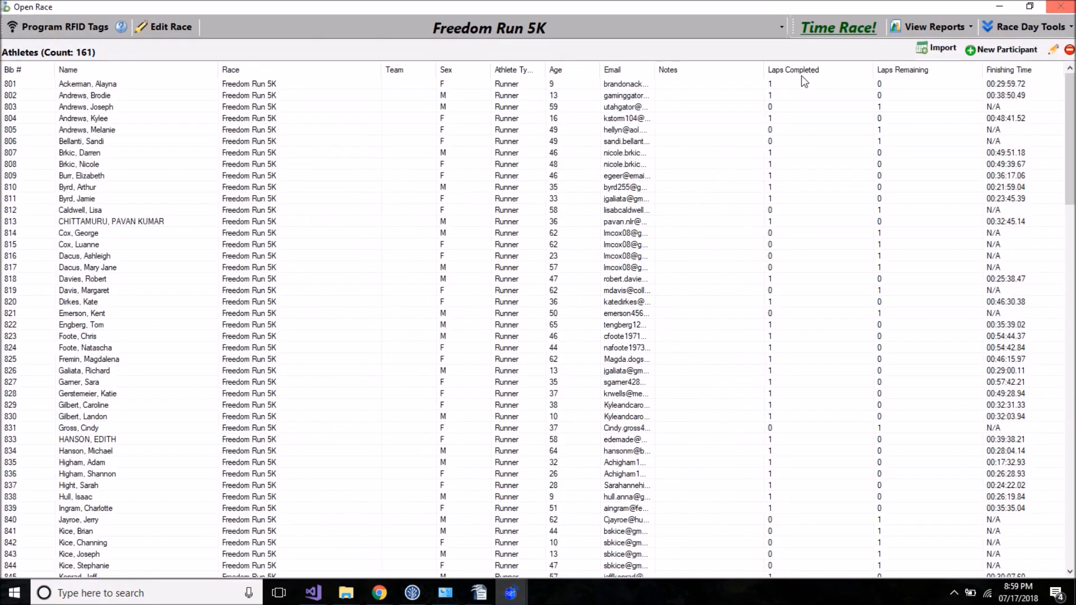
{"action": "left_click", "coordinate": [1056, 6]}
{"action": "left_click", "coordinate": [661, 28]}
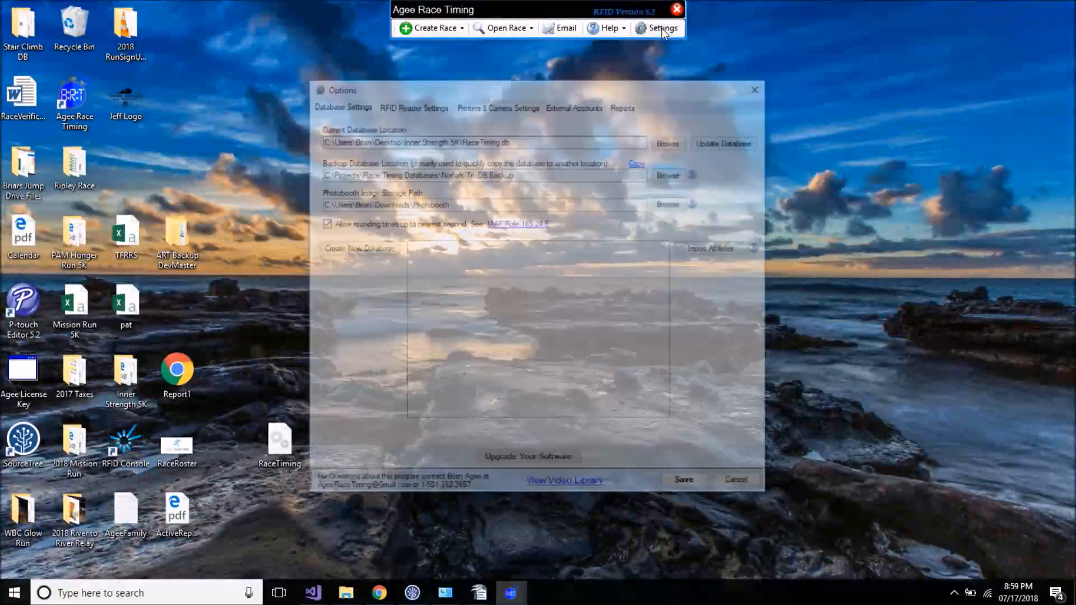
{"action": "left_click", "coordinate": [624, 104]}
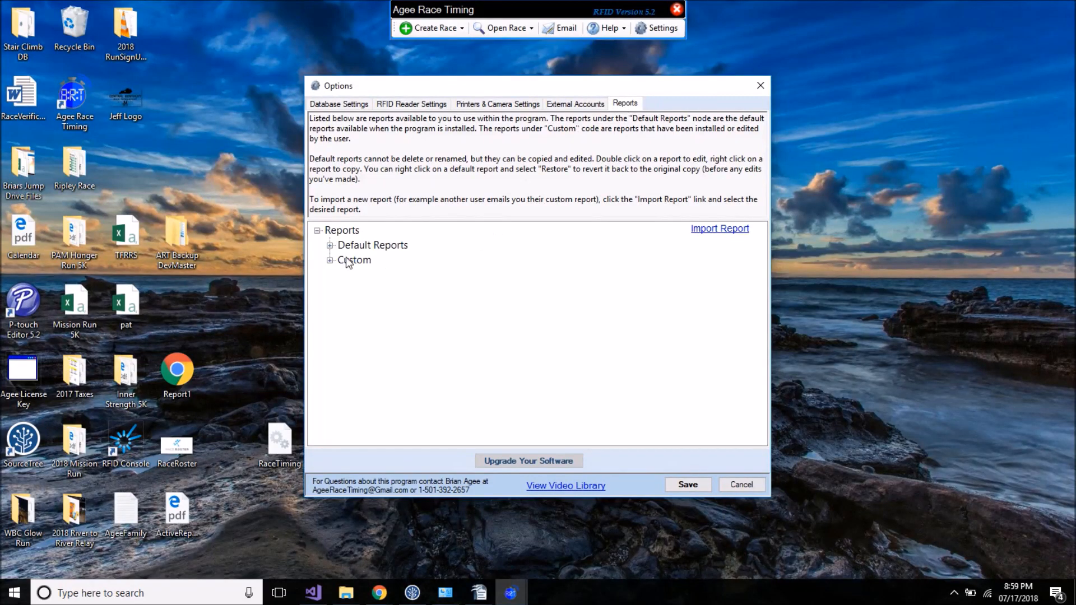
{"action": "left_click", "coordinate": [330, 245]}
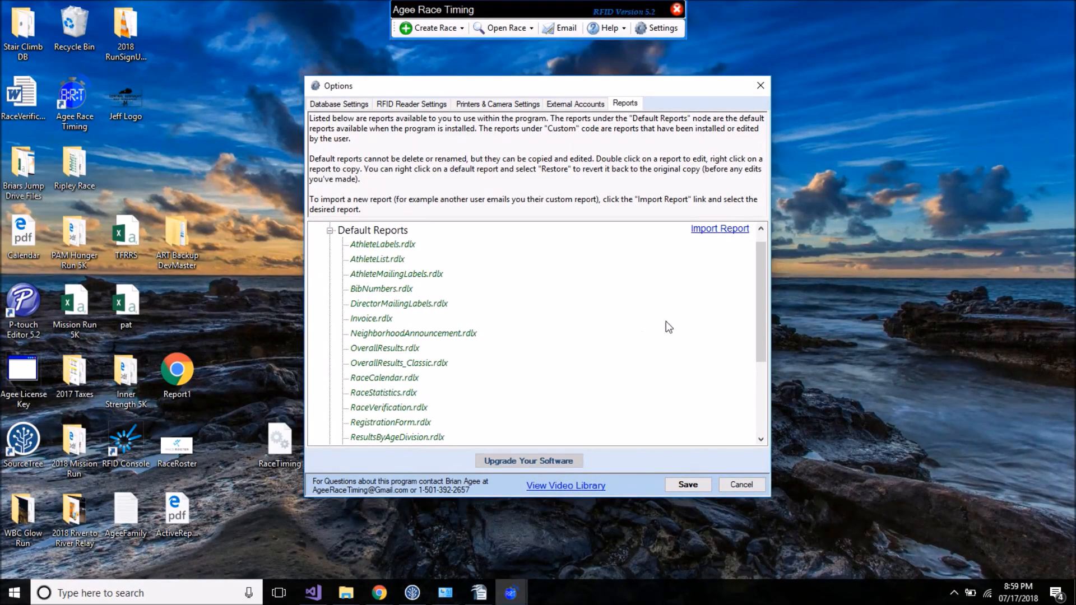
{"action": "scroll", "coordinate": [760, 282], "scroll_direction": "down", "scroll_amount": 3}
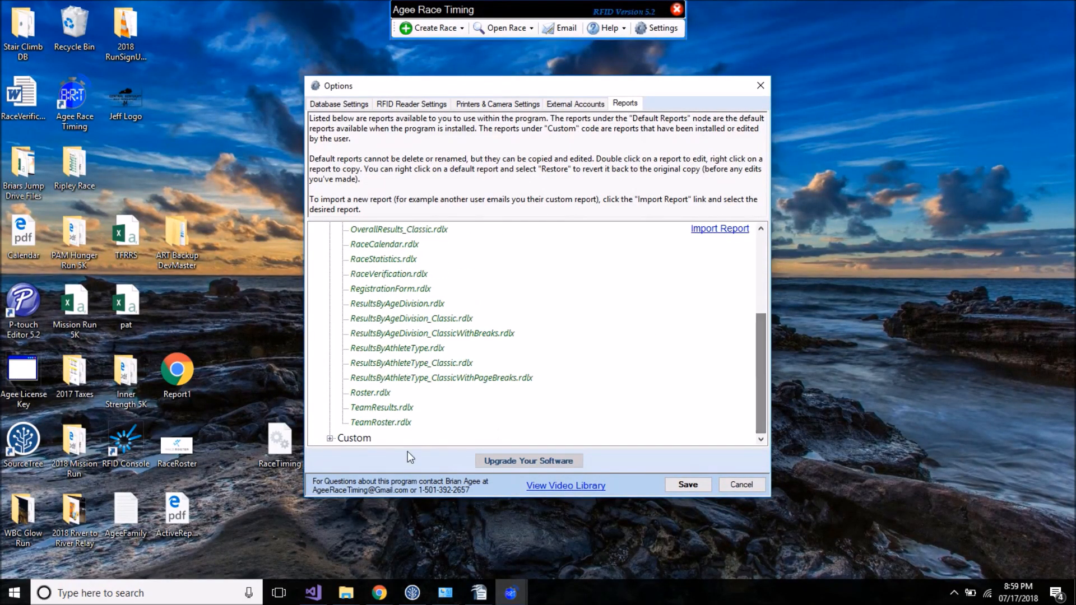
{"action": "left_click", "coordinate": [330, 440]}
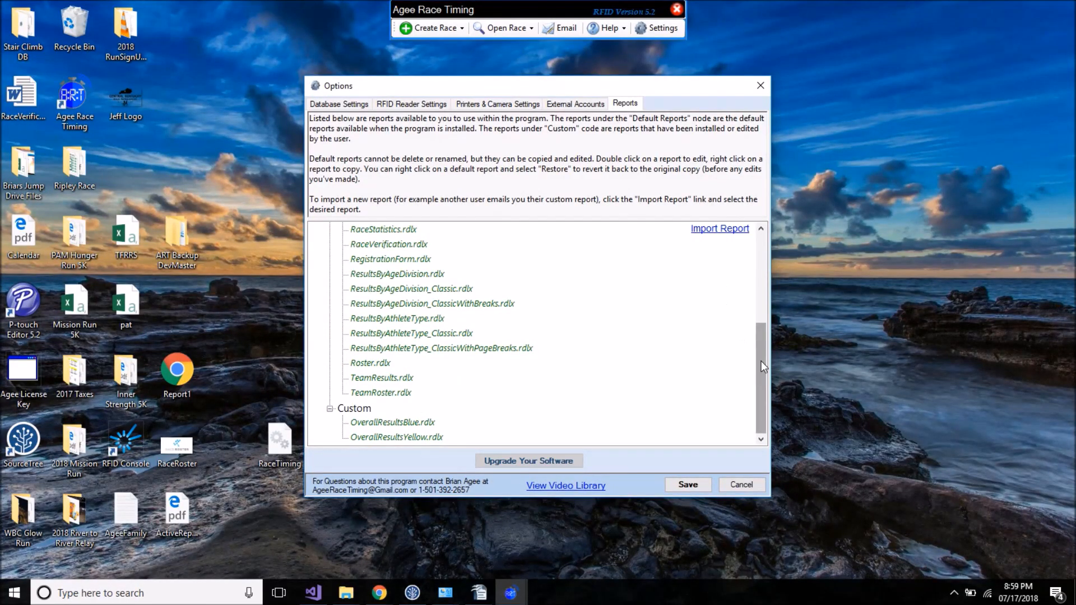
- Open the default report OverallResults_Classic.rdlx in the designer, close it, and open it again from the report list
{"action": "left_click_drag", "start_coordinate": [761, 360], "coordinate": [758, 292]}
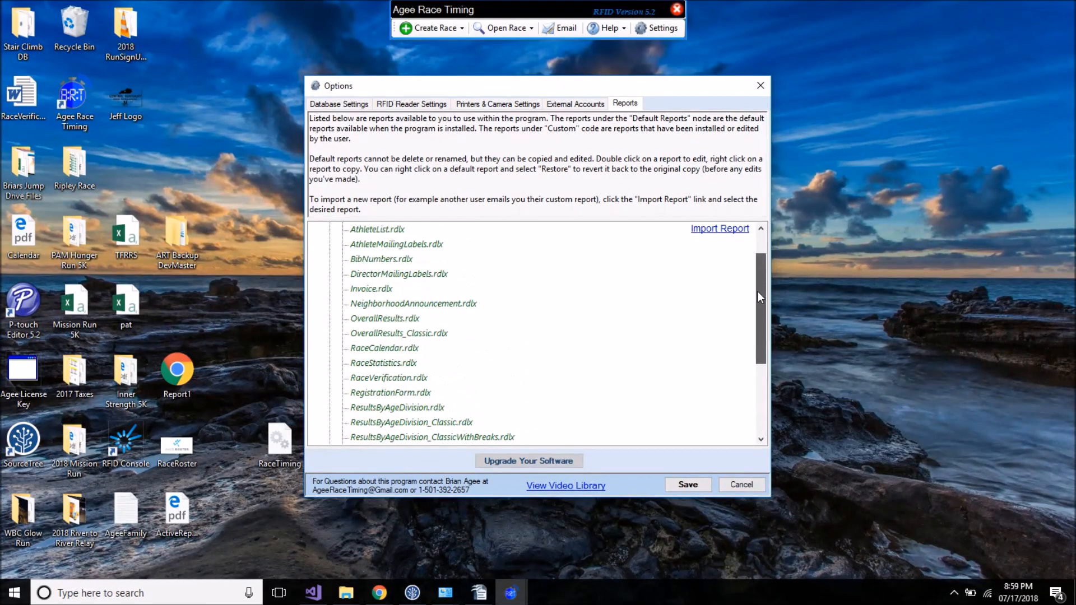
{"action": "left_click", "coordinate": [392, 334]}
{"action": "double_click", "coordinate": [395, 334]}
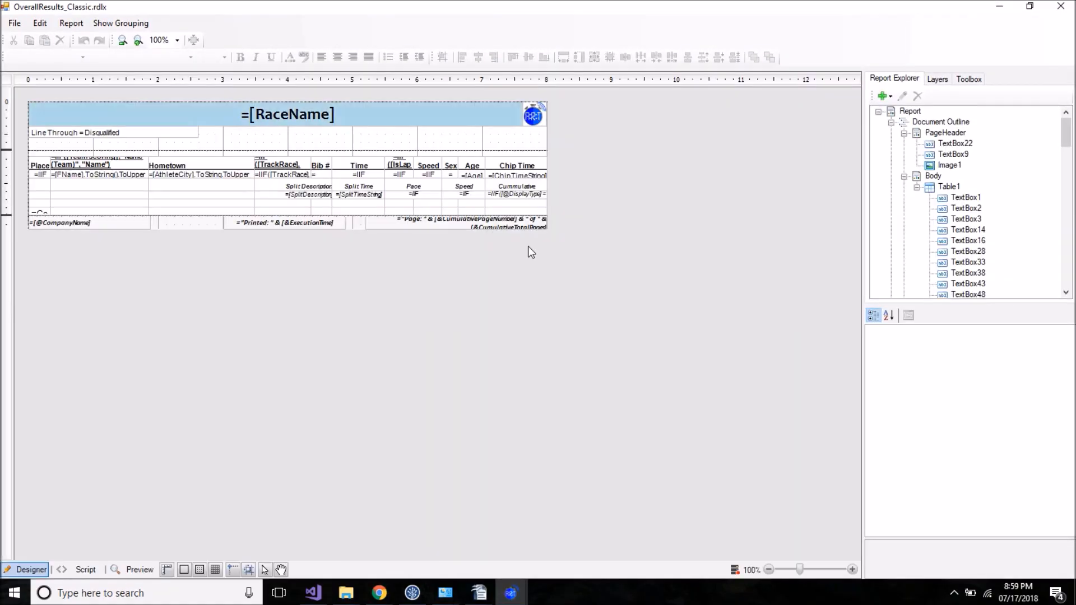
{"action": "left_click", "coordinate": [1052, 7]}
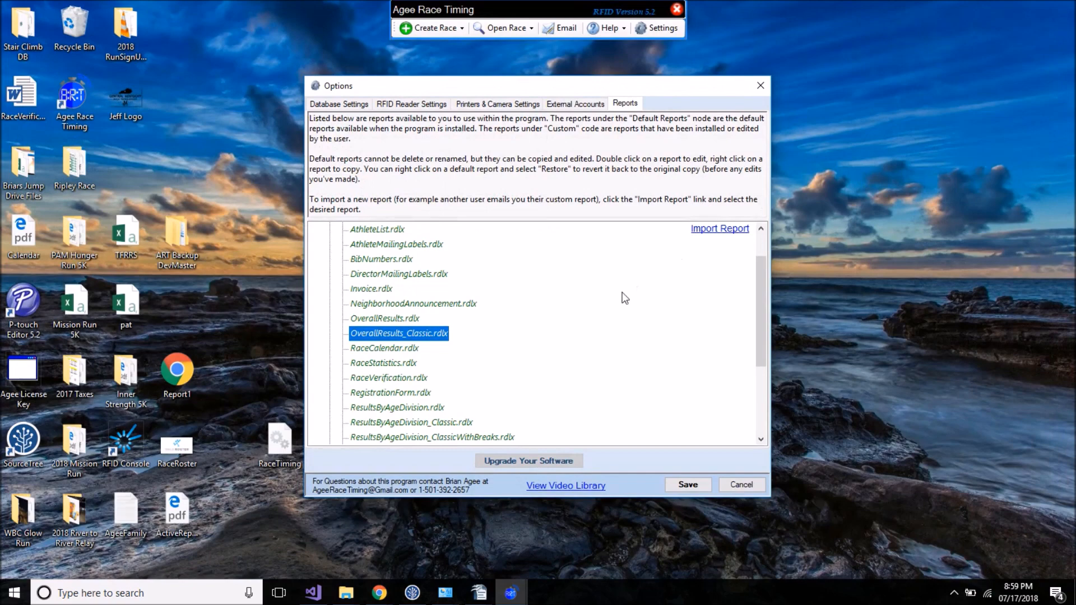
{"action": "double_click", "coordinate": [369, 333]}
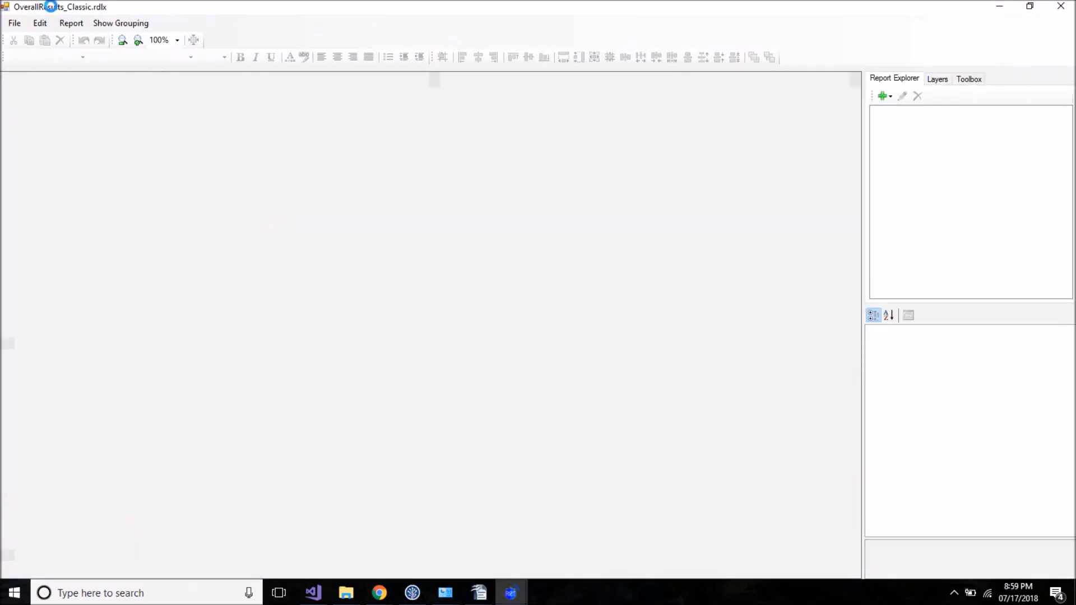
- Look over the save options for OverallResults_Classic.rdlx and close the report designer without changing the report
{"action": "left_click", "coordinate": [16, 23]}
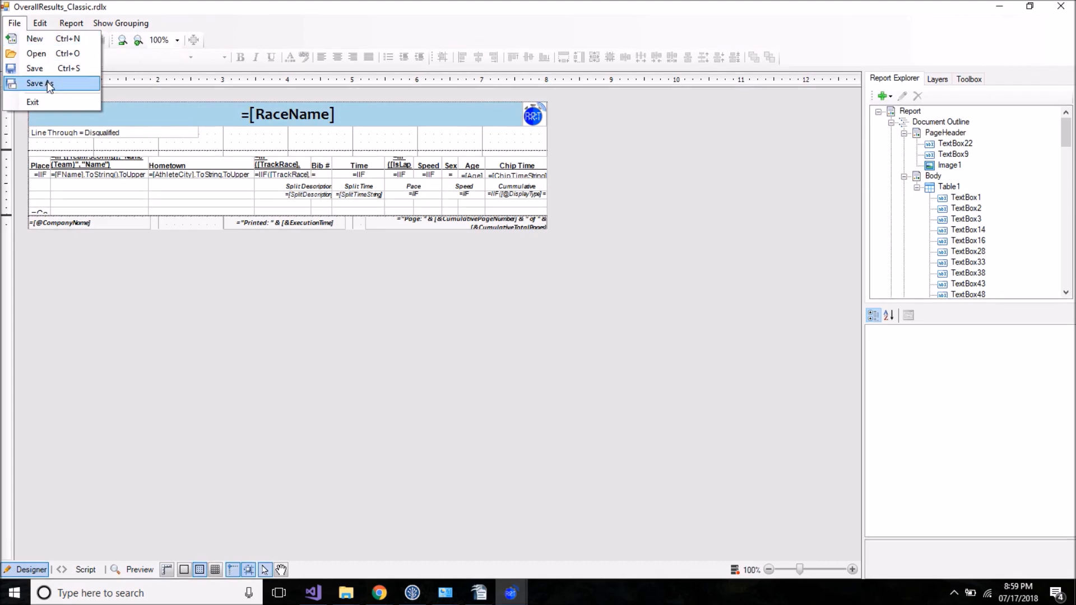
{"action": "left_click", "coordinate": [14, 23]}
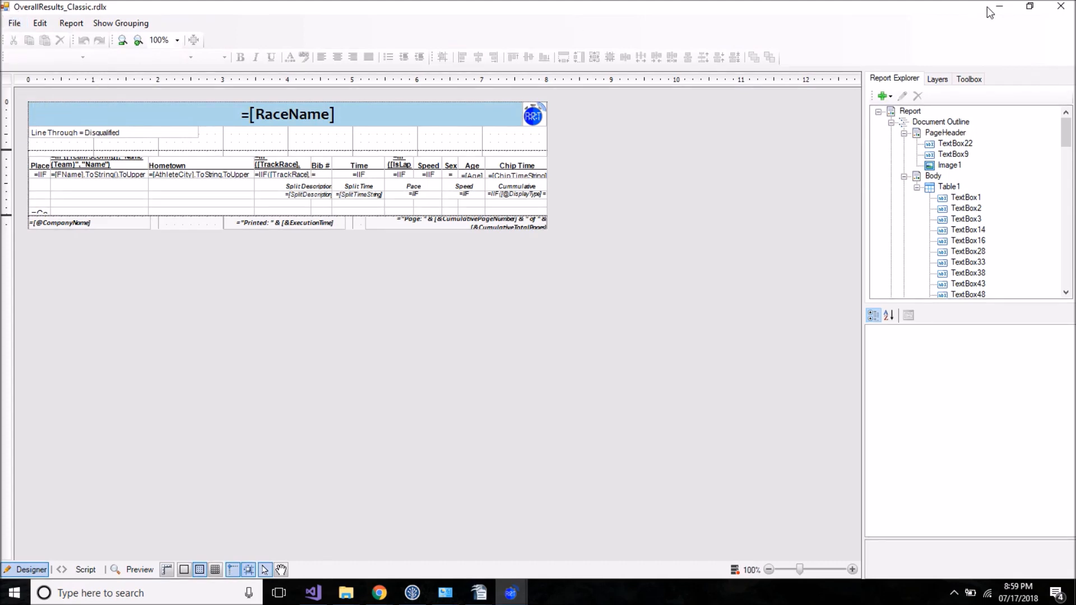
{"action": "left_click", "coordinate": [1060, 7]}
- Restore the default report OverallResults_Classic.rdlx to its original copy, discarding the custom edits
{"action": "left_click_drag", "start_coordinate": [760, 271], "coordinate": [758, 322]}
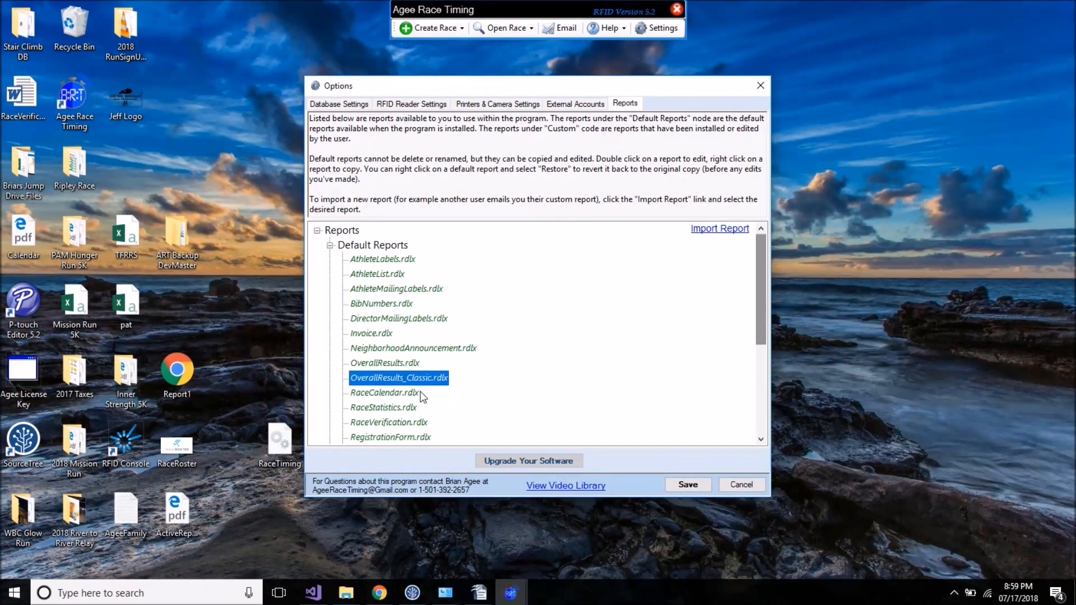
{"action": "right_click", "coordinate": [368, 382]}
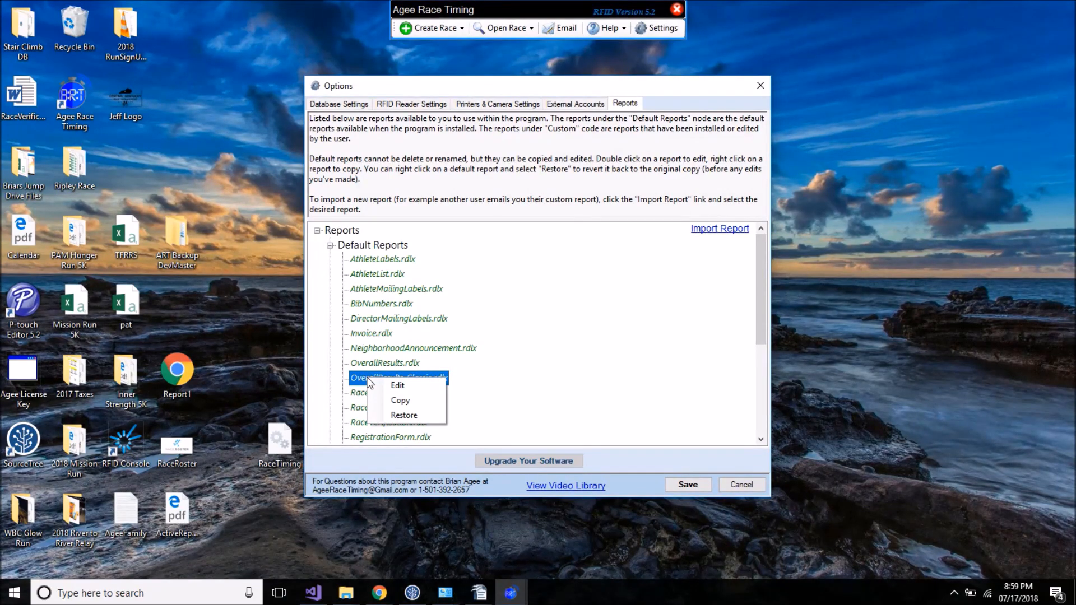
{"action": "left_click", "coordinate": [401, 416]}
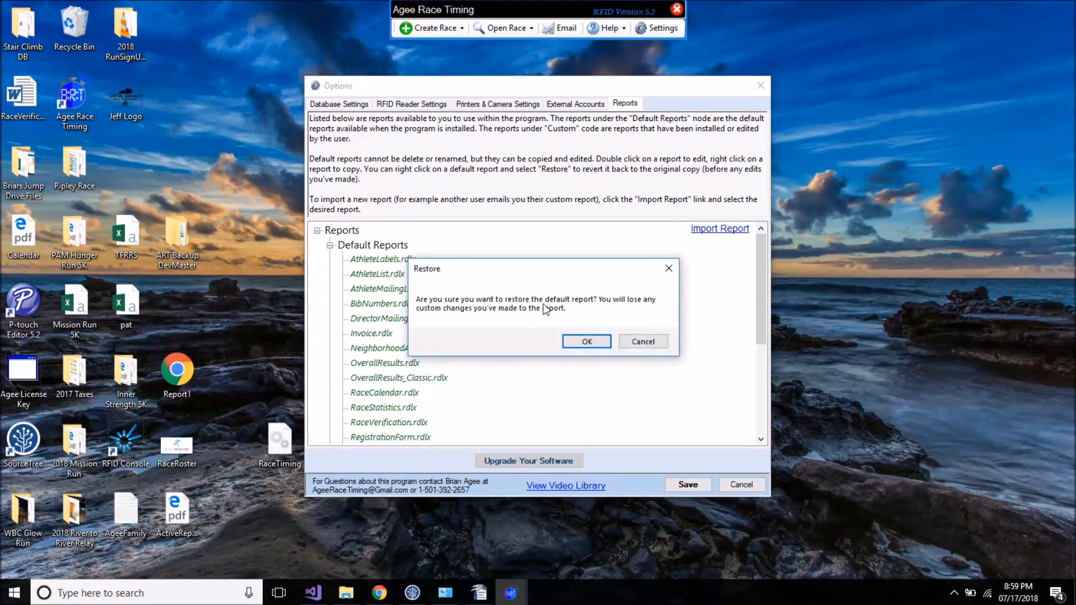
{"action": "left_click", "coordinate": [585, 341]}
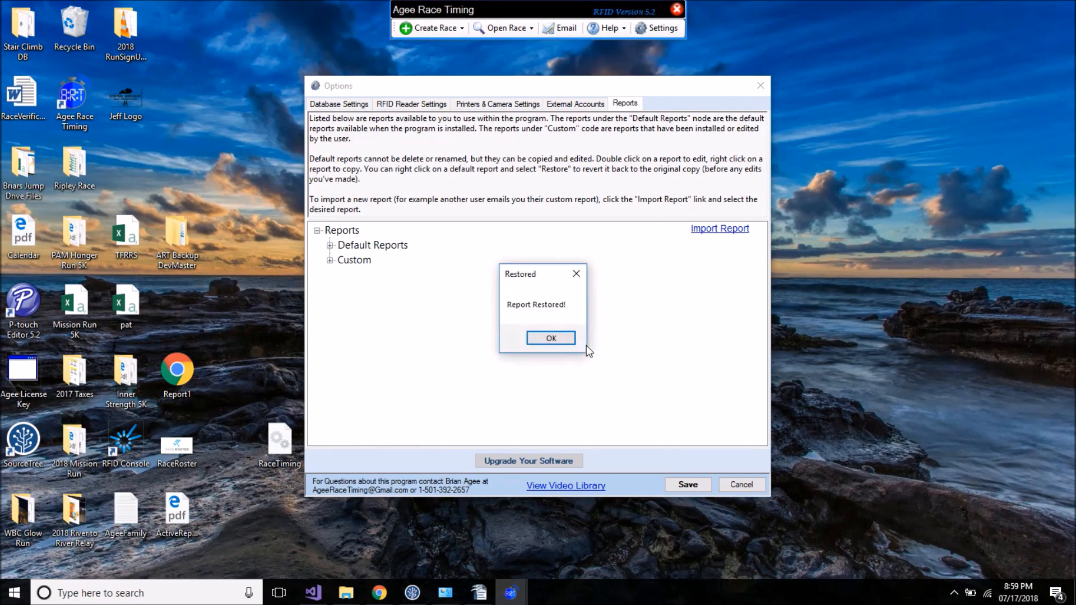
{"action": "left_click", "coordinate": [551, 338]}
- Reopen OverallResults_Classic.rdlx from Default Reports to check the restored layout, and close the designer
{"action": "left_click", "coordinate": [330, 245]}
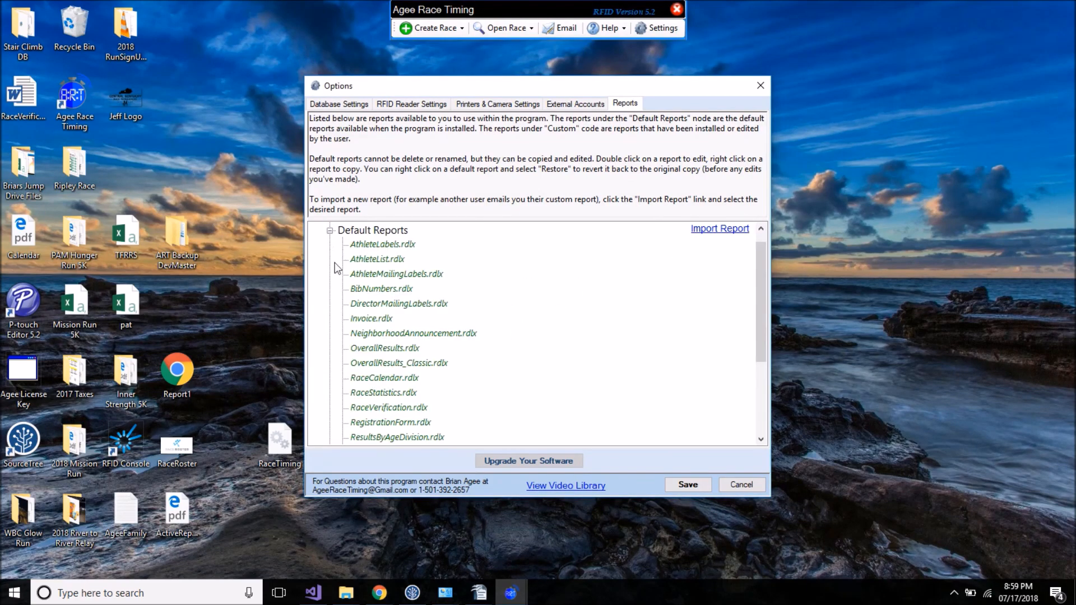
{"action": "scroll", "coordinate": [358, 349], "scroll_direction": "down", "scroll_amount": 1}
{"action": "left_click", "coordinate": [383, 323]}
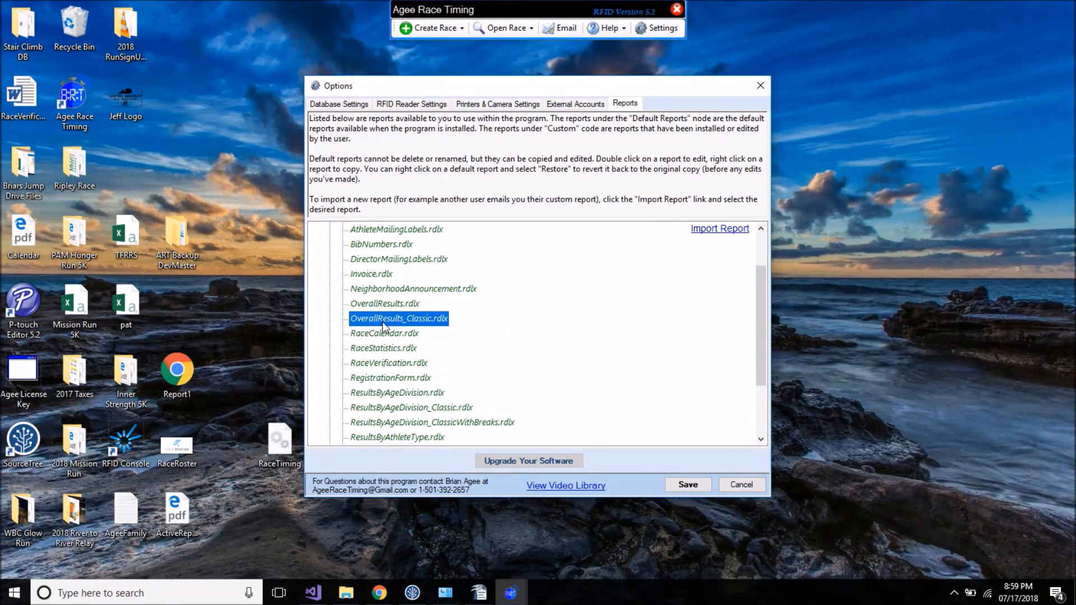
{"action": "double_click", "coordinate": [383, 324]}
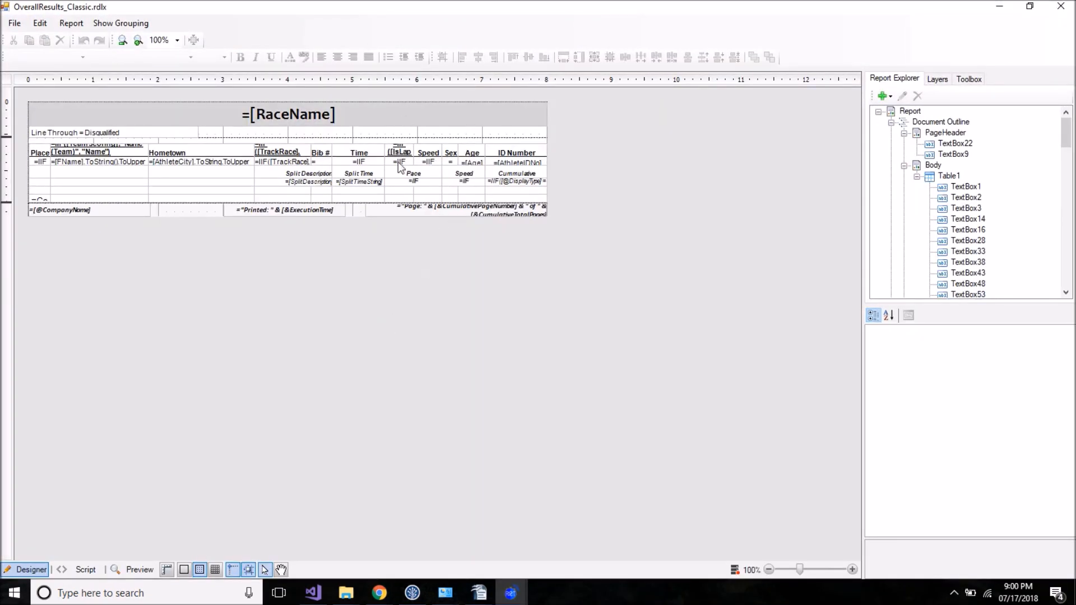
{"action": "left_click", "coordinate": [1060, 6]}
- Open the default report AthleteLabels.rdlx in the designer to examine its label layout, and close it
{"action": "scroll", "coordinate": [768, 317], "scroll_direction": "up", "scroll_amount": 2}
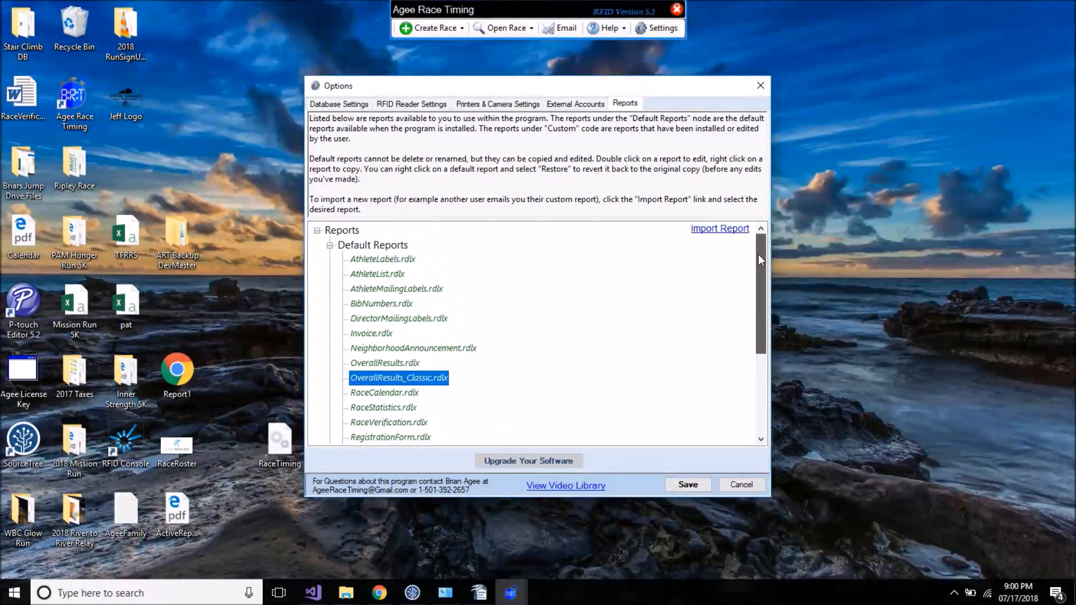
{"action": "right_click", "coordinate": [368, 279]}
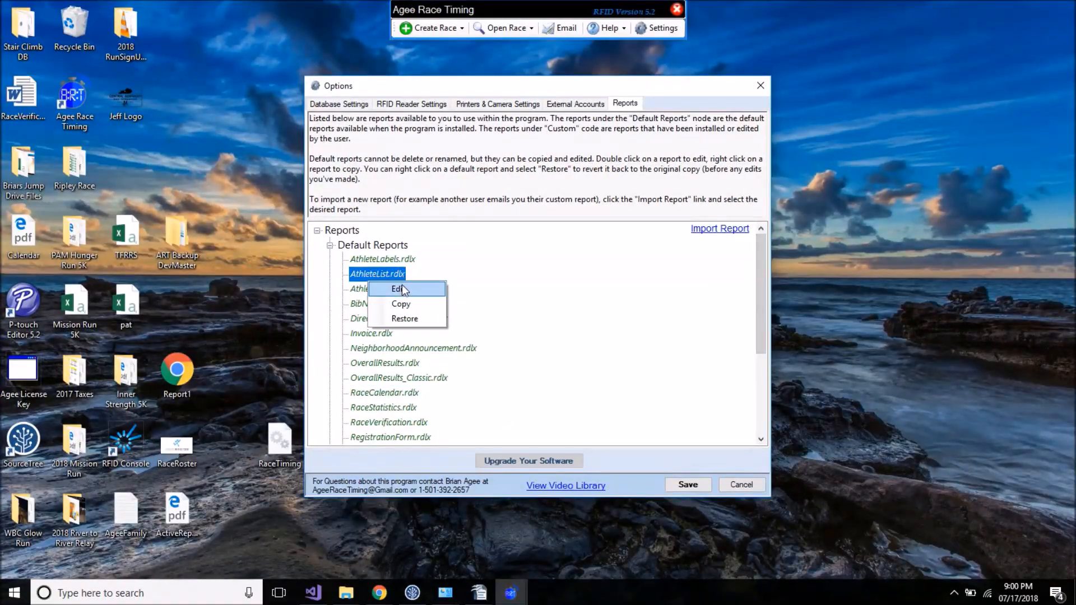
{"action": "left_click", "coordinate": [359, 260]}
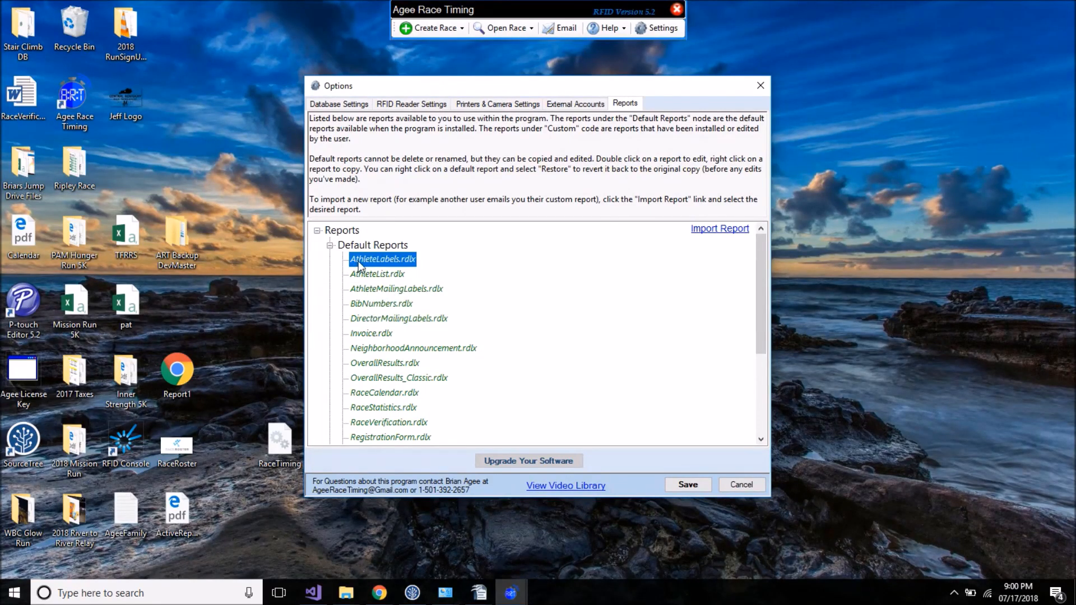
{"action": "double_click", "coordinate": [358, 261]}
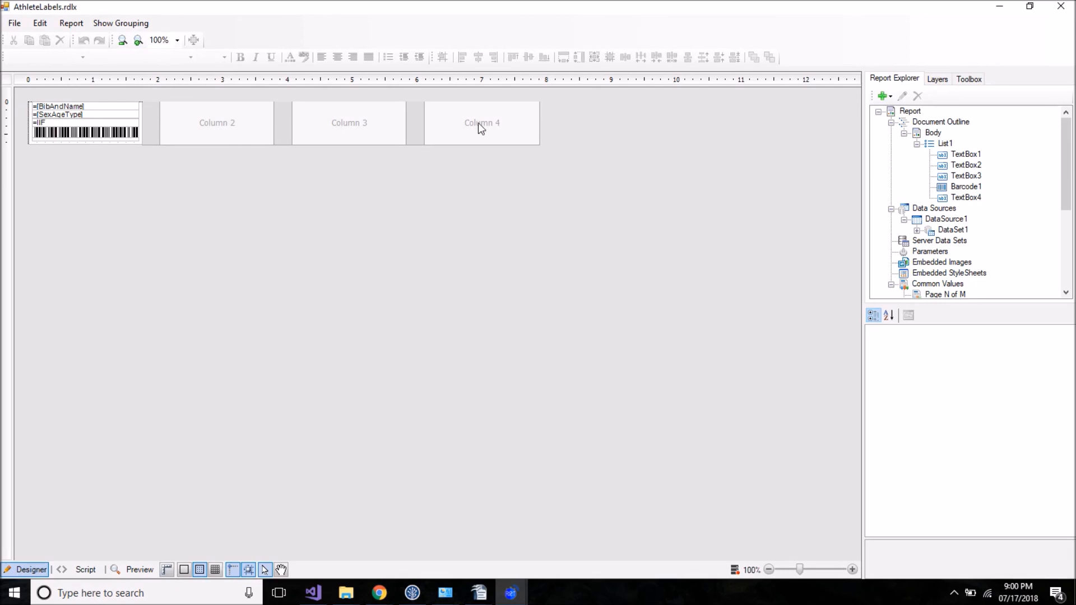
{"action": "left_click", "coordinate": [1060, 6]}
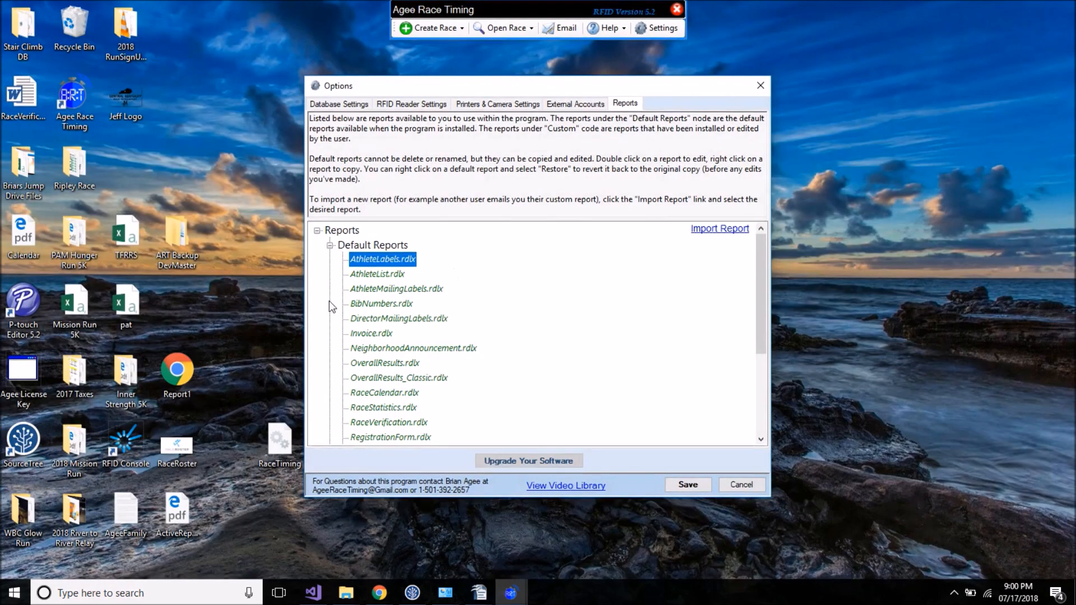
- Open the report import file chooser, resuming the paused program in Visual Studio, and cancel it without selecting a file
{"action": "right_click", "coordinate": [367, 275]}
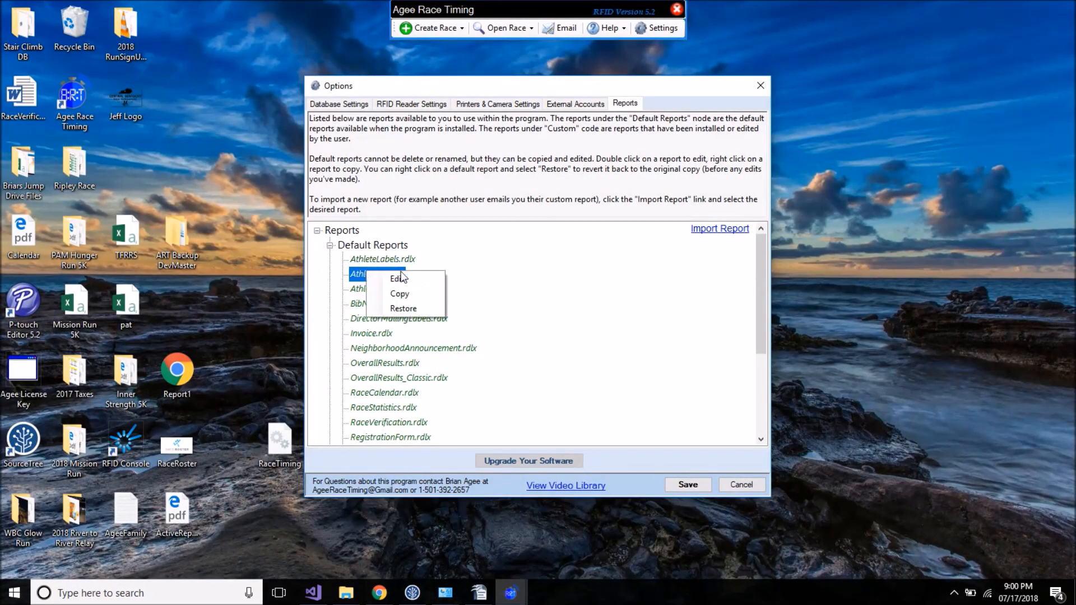
{"action": "left_click", "coordinate": [370, 319]}
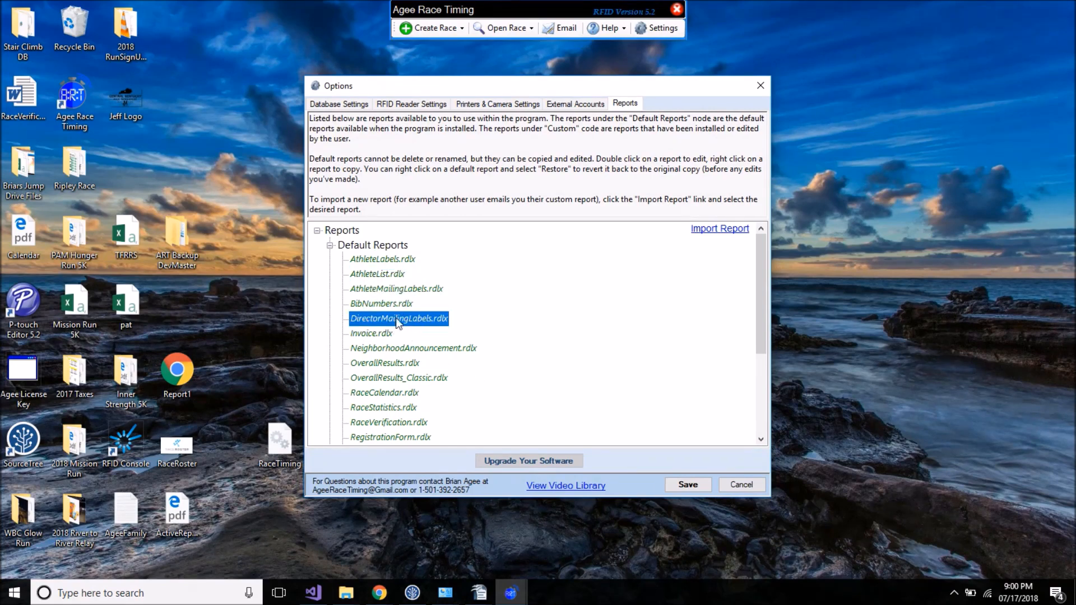
{"action": "left_click", "coordinate": [703, 230]}
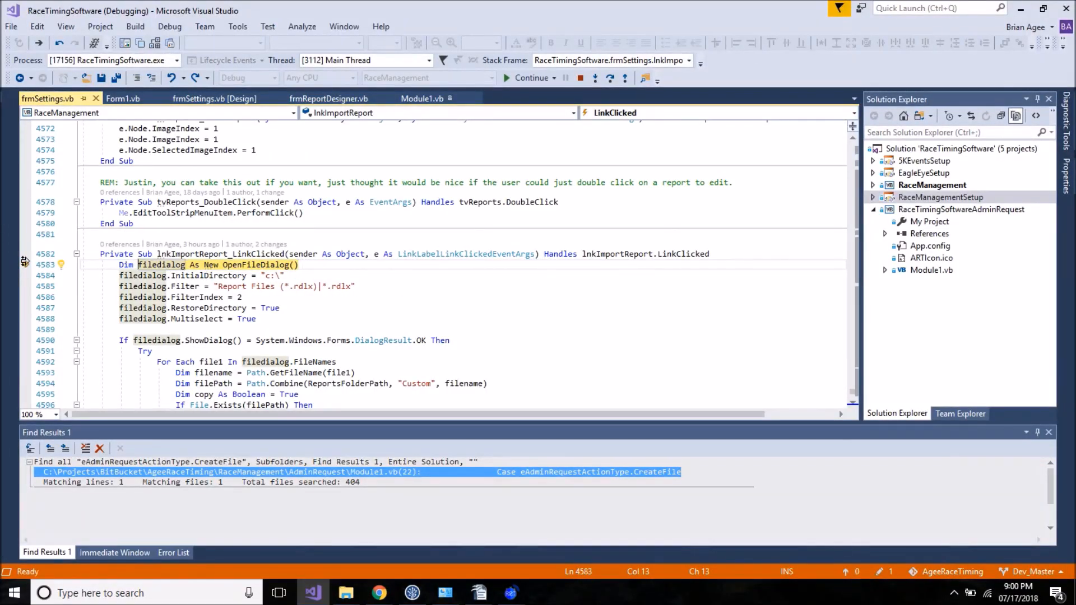
{"action": "key", "text": "F5"}
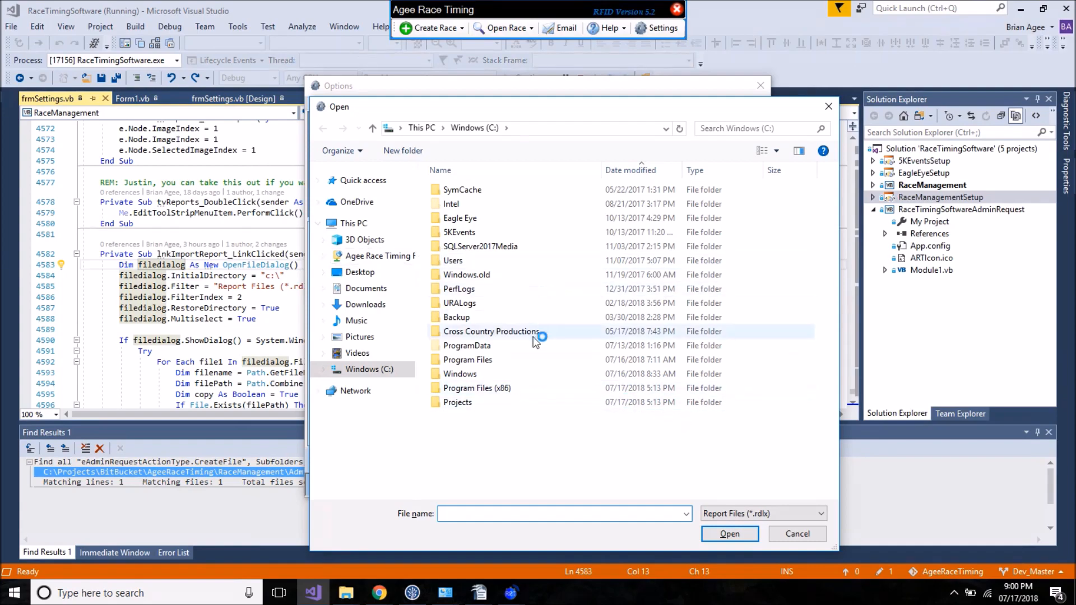
{"action": "left_click", "coordinate": [788, 539]}
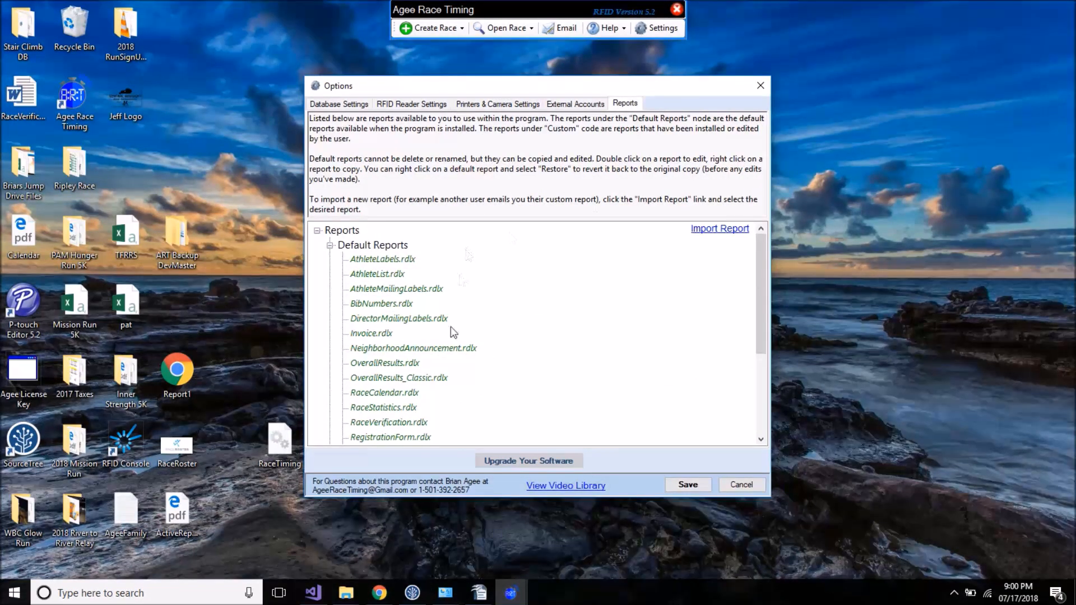
- Compare the actions available for the custom report OverallResultsBlue.rdlx with those for the default report Invoice.rdlx
{"action": "double_click", "coordinate": [336, 246]}
{"action": "double_click", "coordinate": [334, 260]}
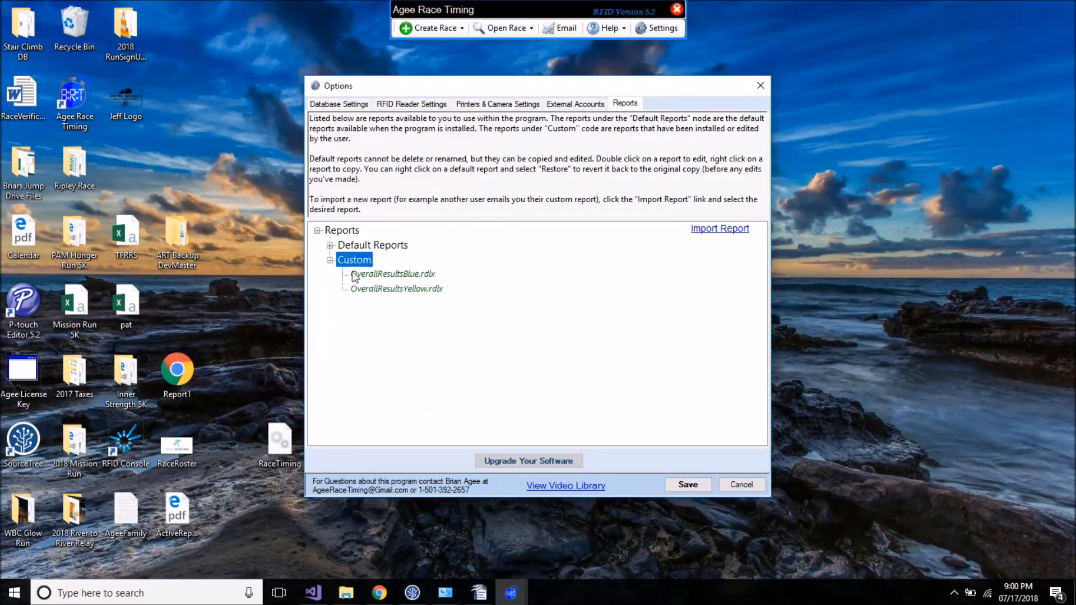
{"action": "right_click", "coordinate": [371, 278]}
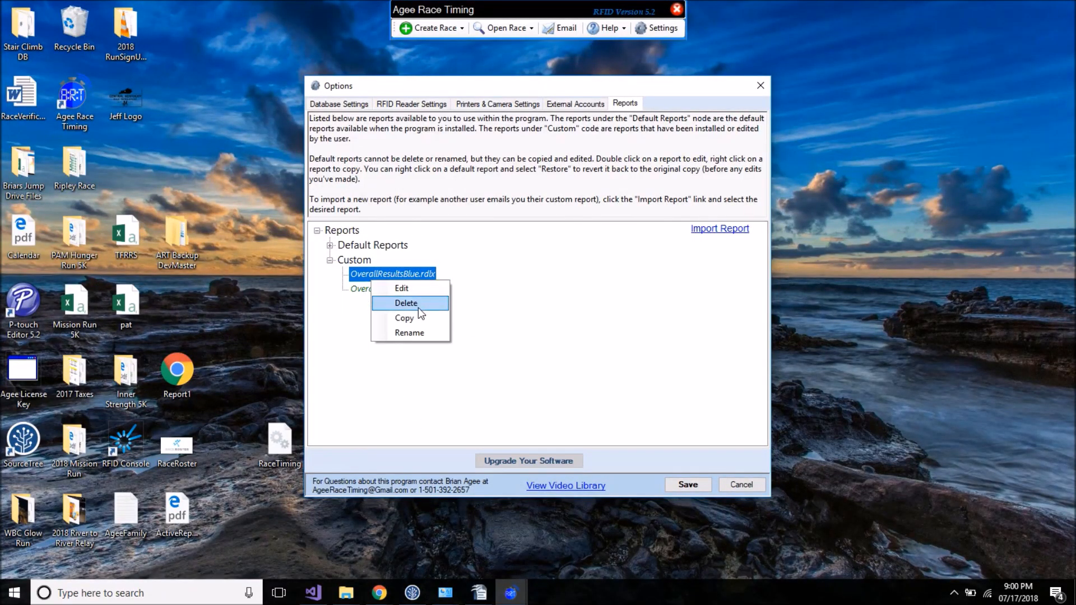
{"action": "double_click", "coordinate": [336, 243]}
{"action": "right_click", "coordinate": [377, 319]}
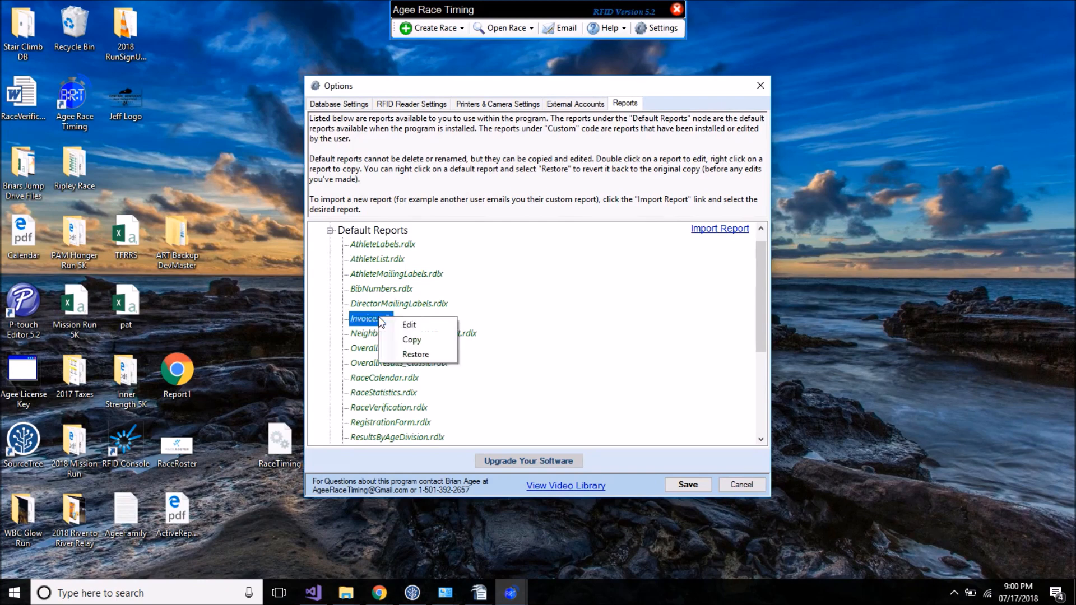
{"action": "left_click", "coordinate": [329, 231]}
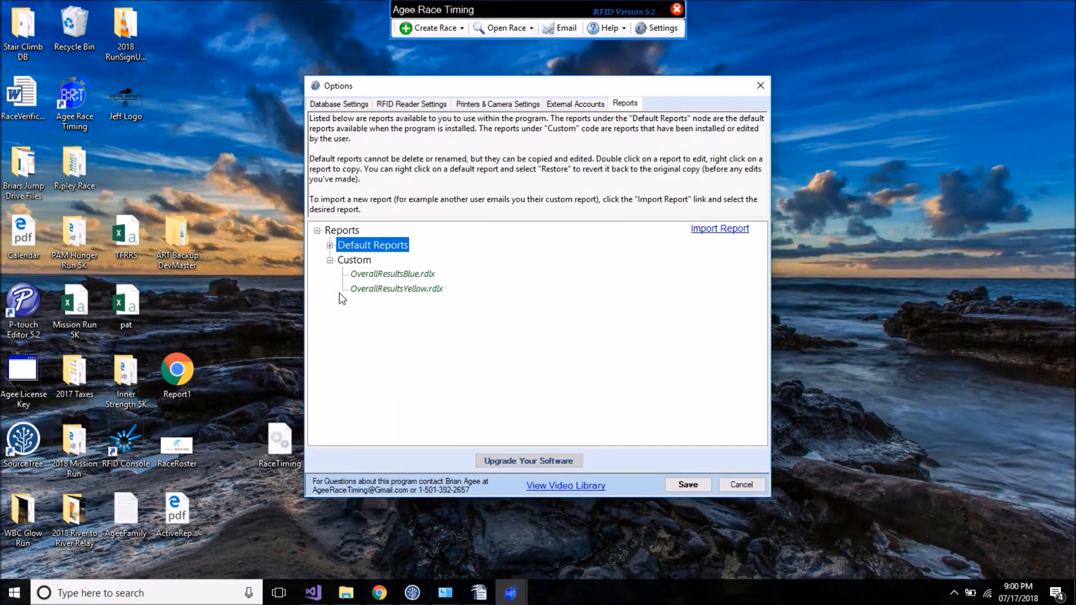
{"action": "right_click", "coordinate": [381, 279]}
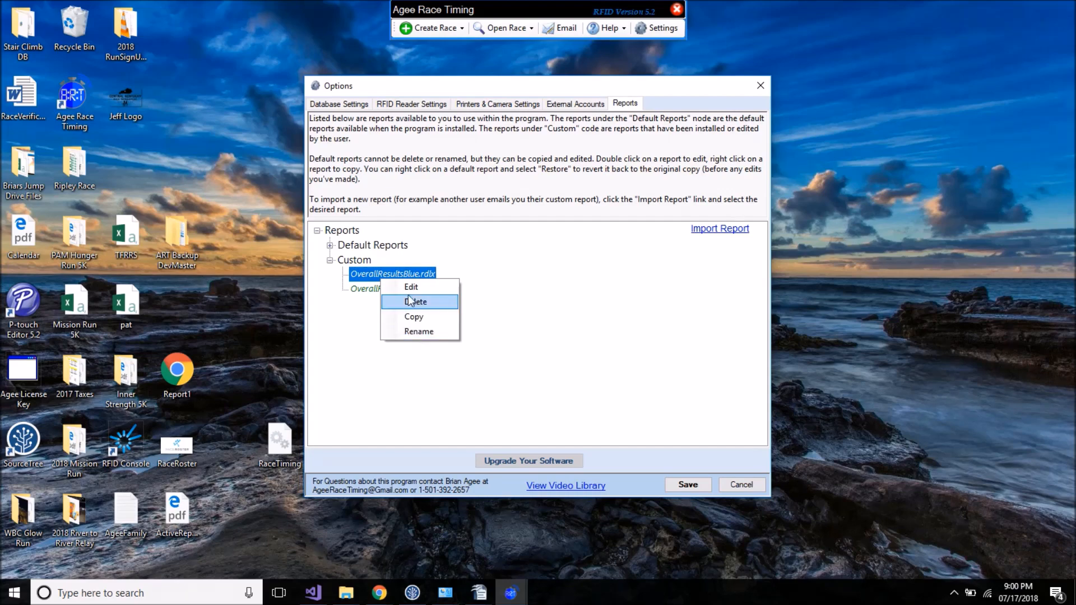
{"action": "left_click", "coordinate": [346, 335]}
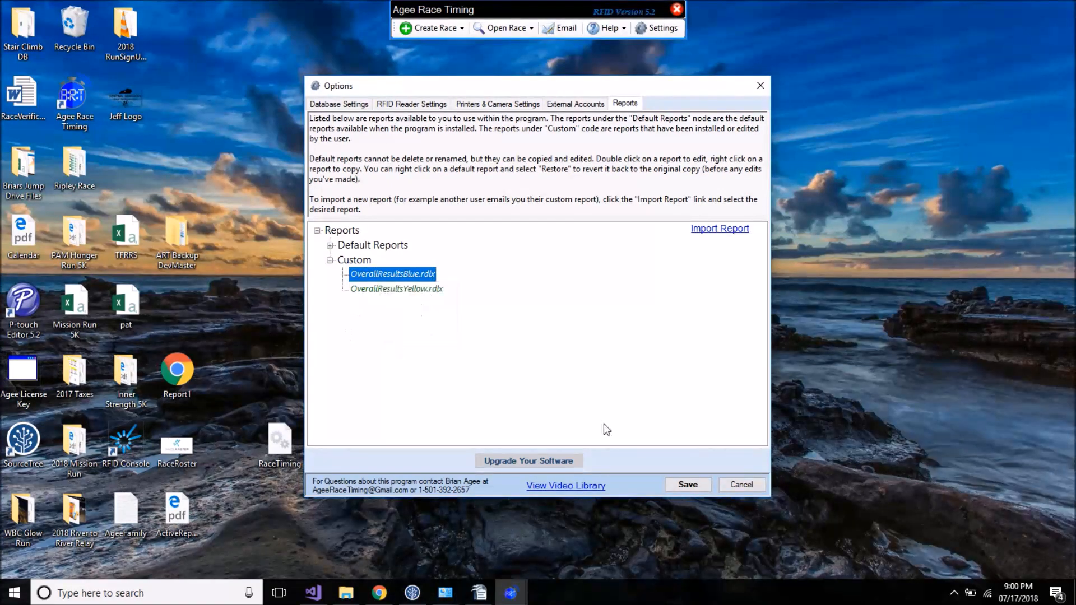
- Leave the options without saving, open the Inner Strength 5K race, and check which custom reports it offers
{"action": "left_click", "coordinate": [740, 485]}
{"action": "left_click", "coordinate": [504, 30]}
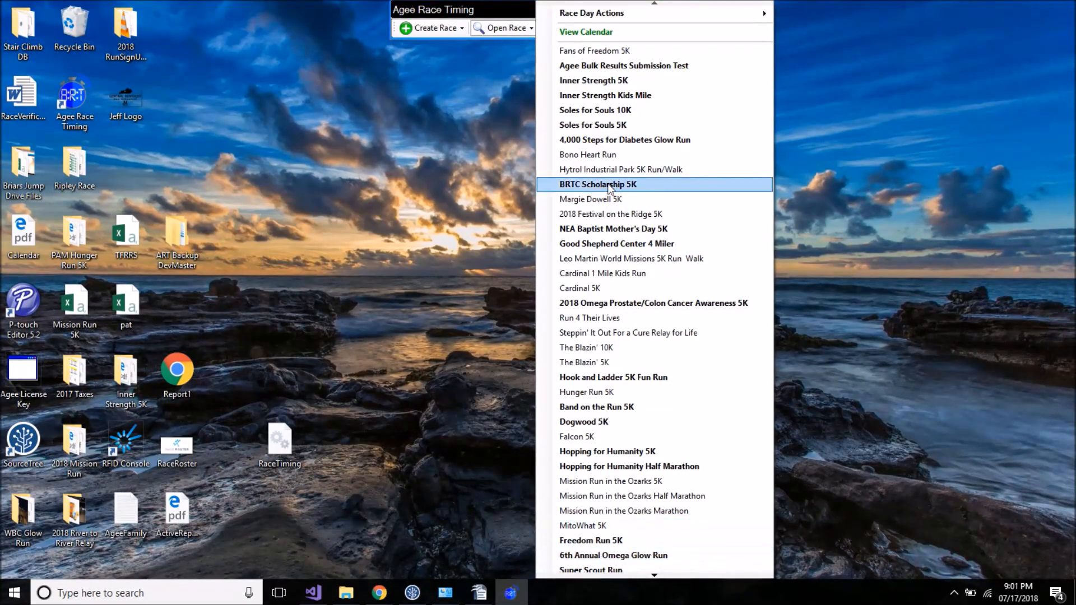
{"action": "left_click", "coordinate": [608, 80]}
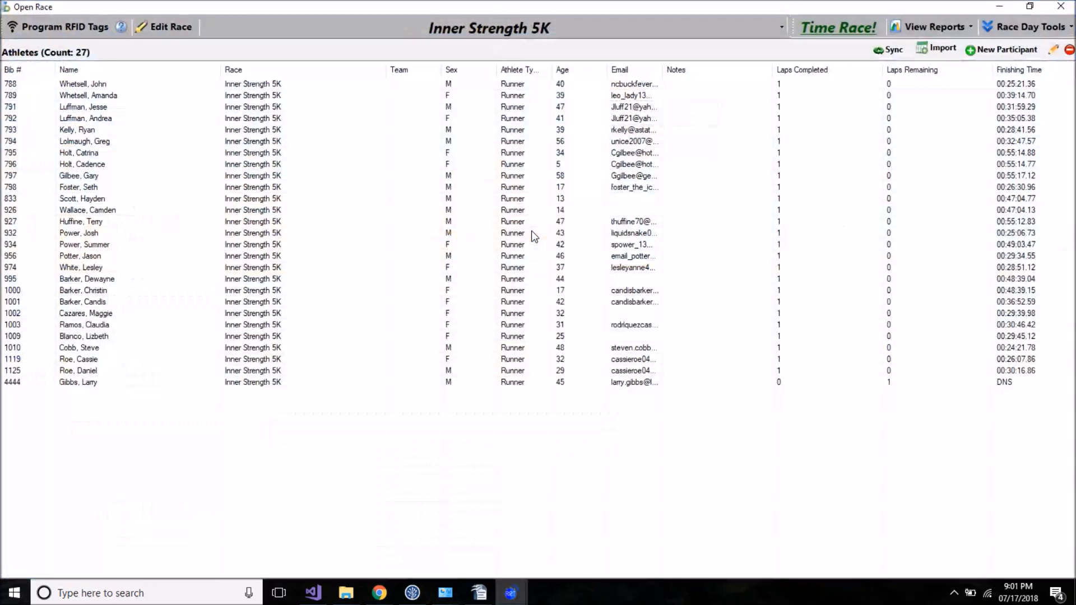
{"action": "left_click", "coordinate": [937, 24]}
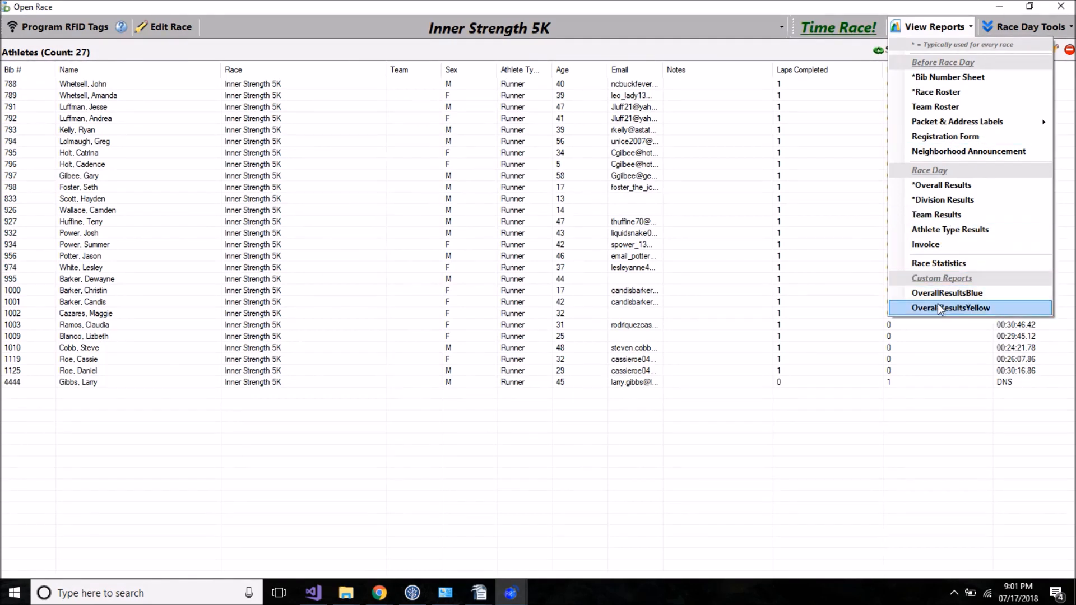
{"action": "left_click", "coordinate": [934, 26]}
- Open race timing for Inner Strength 5K, review the action keys with their result-printing options, and close the timing window
{"action": "left_click", "coordinate": [849, 26]}
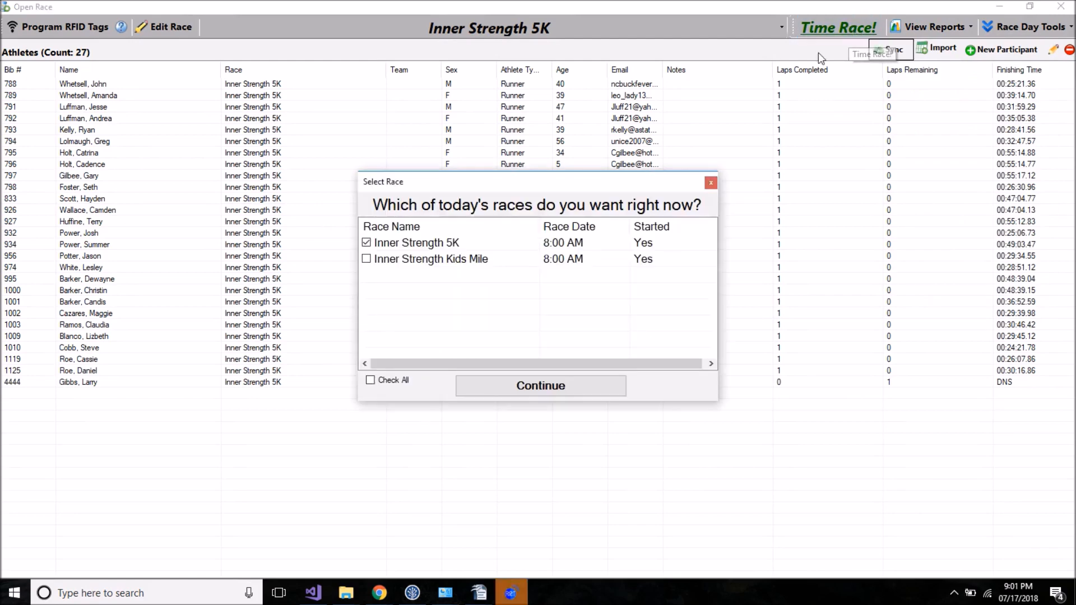
{"action": "left_click", "coordinate": [601, 381]}
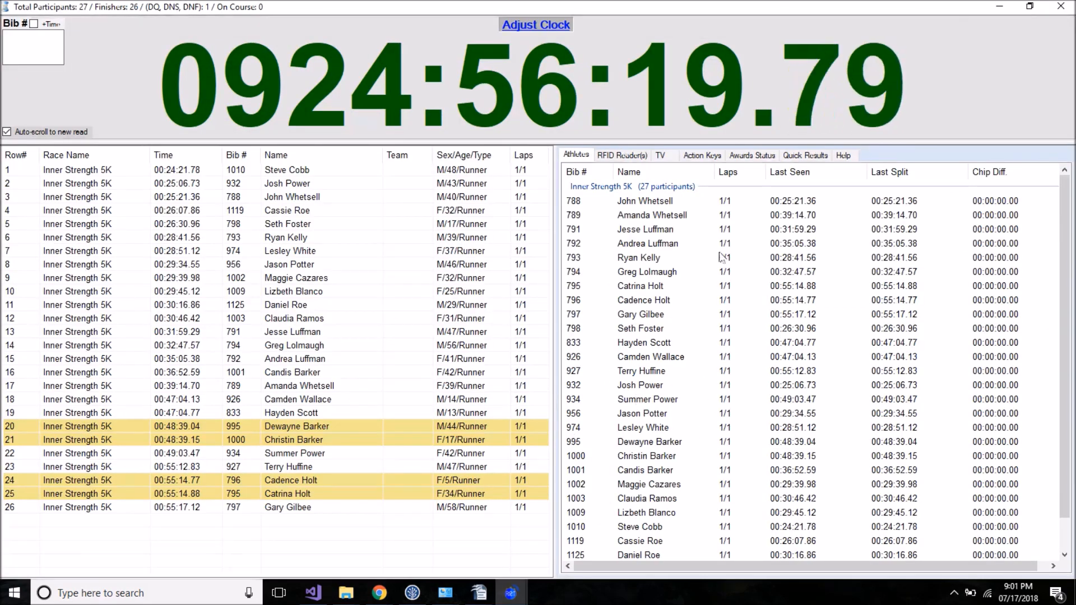
{"action": "left_click", "coordinate": [702, 155]}
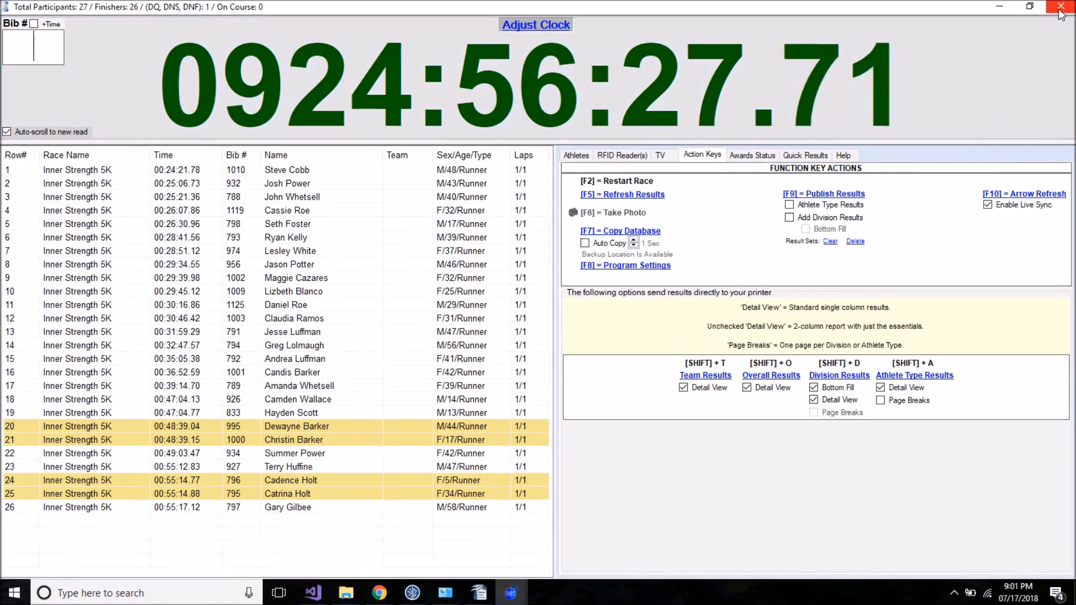
{"action": "left_click", "coordinate": [1061, 7]}
{"action": "left_click", "coordinate": [583, 348]}
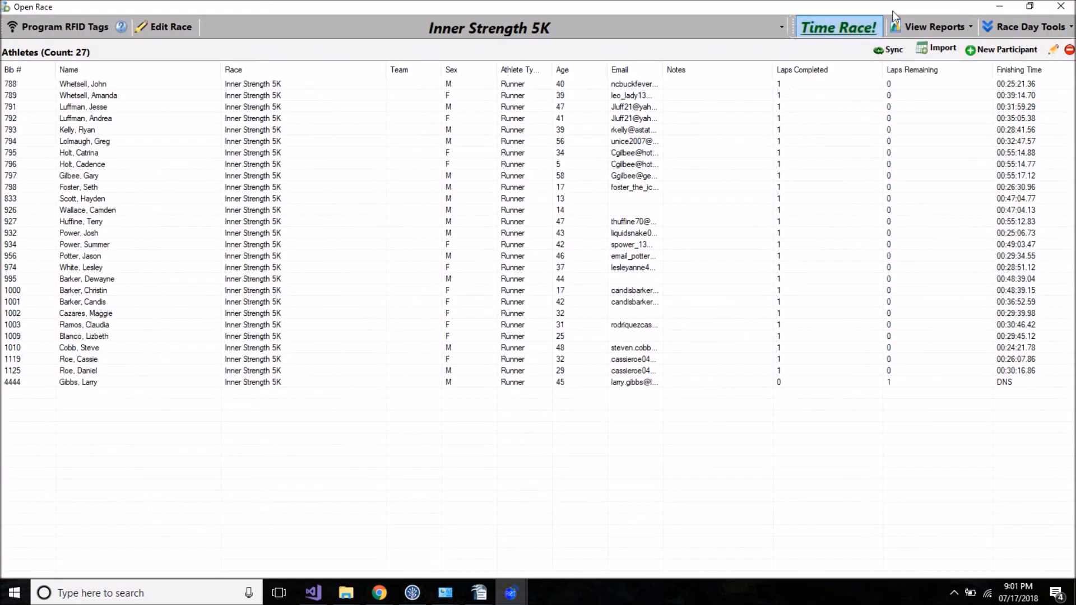
- Bring up the Inner Strength 5K race's report list to find its custom reports
{"action": "left_click", "coordinate": [930, 28]}
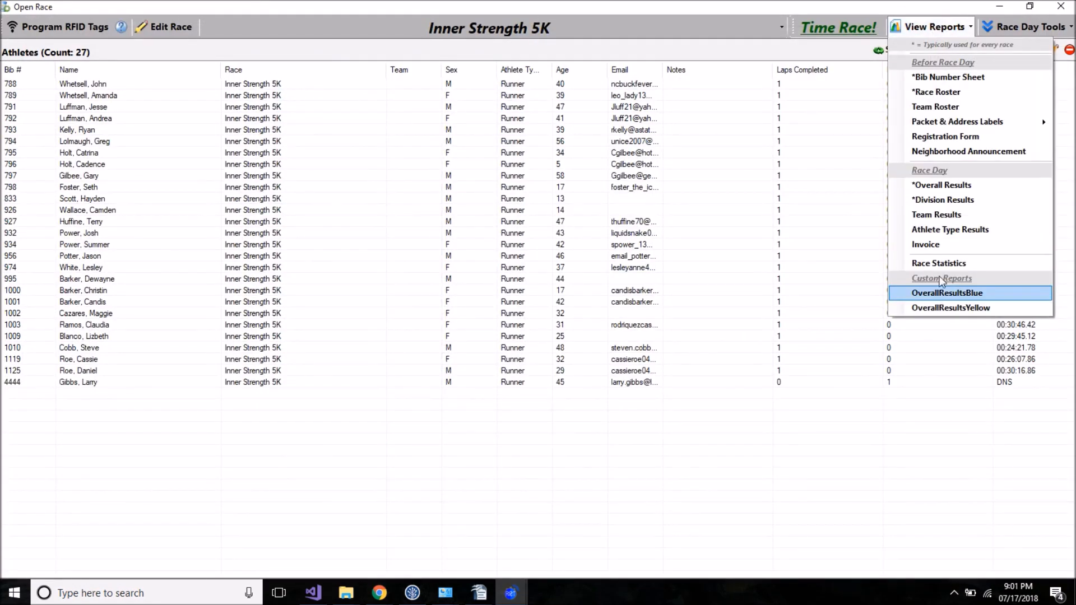